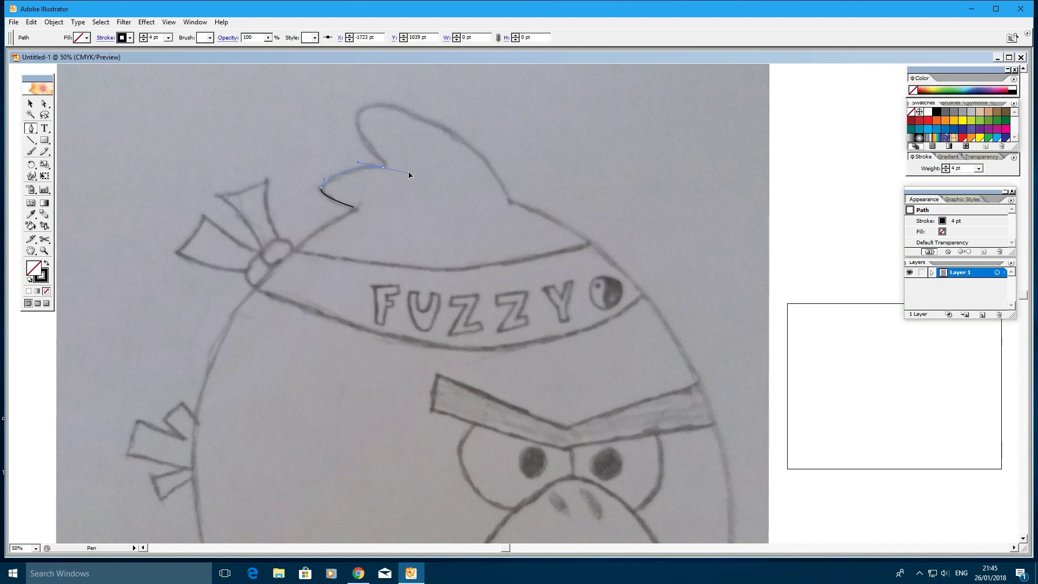
# - Trace the body outline as a black 4 pt path from the spike tip around the head
pyautogui.click(384, 167)
pyautogui.scroll(1, 363, 108)
pyautogui.click(357, 132)
pyautogui.moveTo(404, 127); pyautogui.dragTo(435, 147)
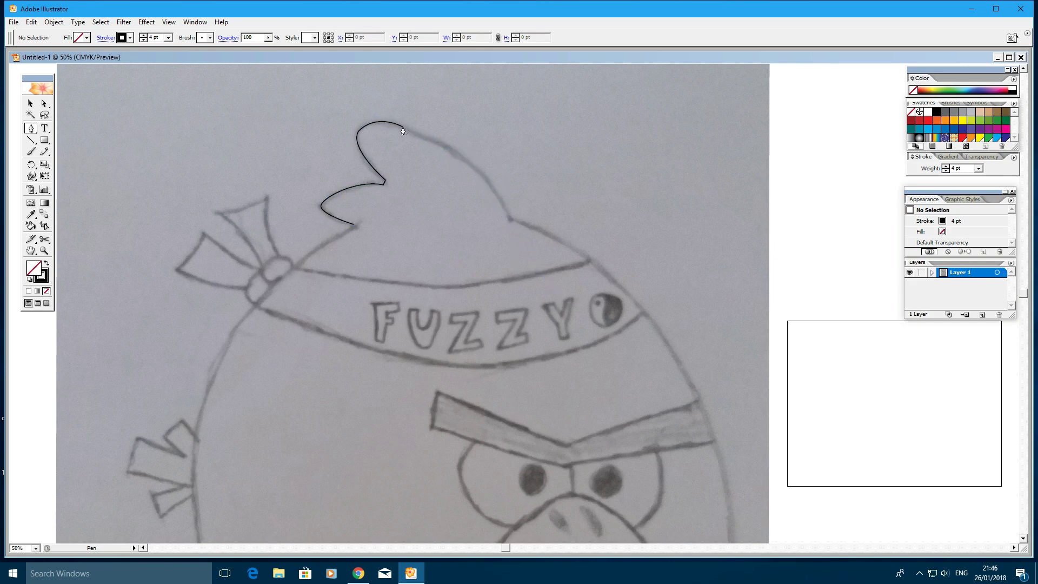
pyautogui.moveTo(555, 301); pyautogui.dragTo(557, 297)
pyautogui.scroll(-4, 649, 329)
pyautogui.scroll(-11, 654, 294)
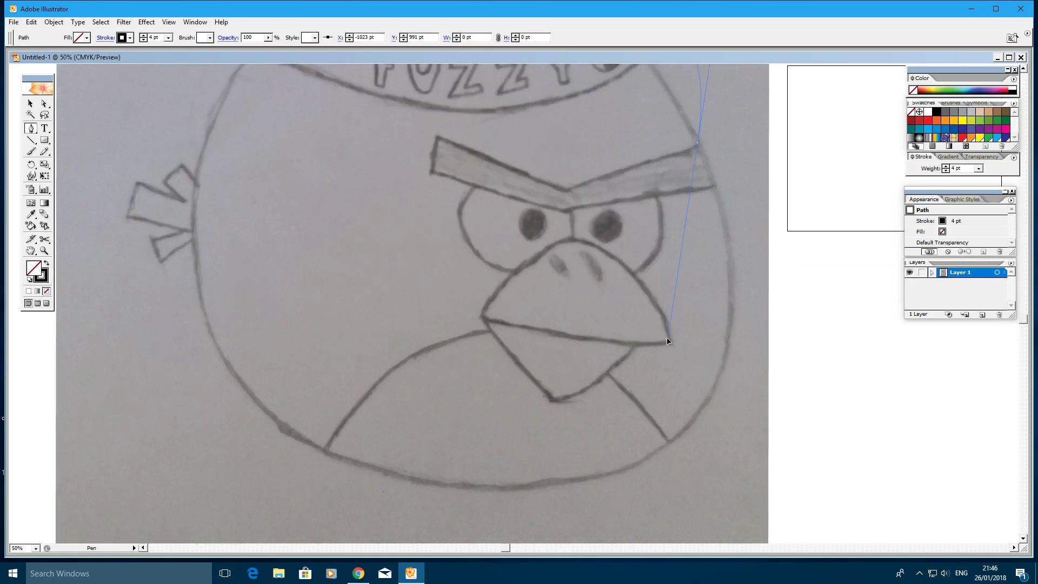
pyautogui.scroll(10, 708, 290)
pyautogui.click(509, 132)
# - Continue the outline down the right side and along the bottom, closing it at the spike tip
pyautogui.moveTo(718, 365)
pyautogui.mouseDown()
pyautogui.moveTo(735, 412)
pyautogui.moveTo(724, 462)
pyautogui.mouseUp()
pyautogui.scroll(-3, 735, 400)
pyautogui.scroll(-4, 724, 462)
pyautogui.click(630, 442)
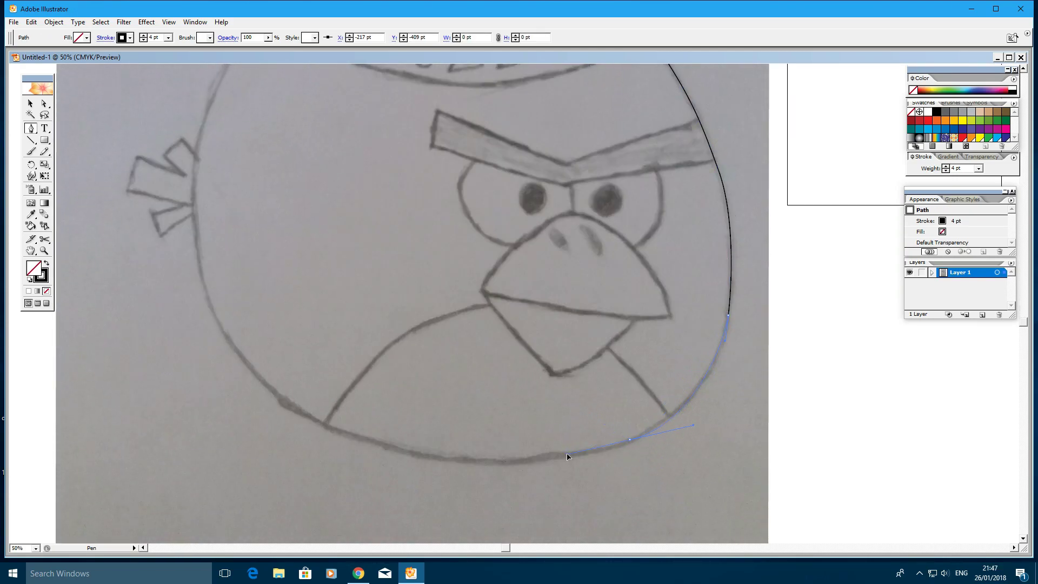
pyautogui.moveTo(441, 458); pyautogui.dragTo(397, 452)
pyautogui.moveTo(263, 381); pyautogui.dragTo(275, 331)
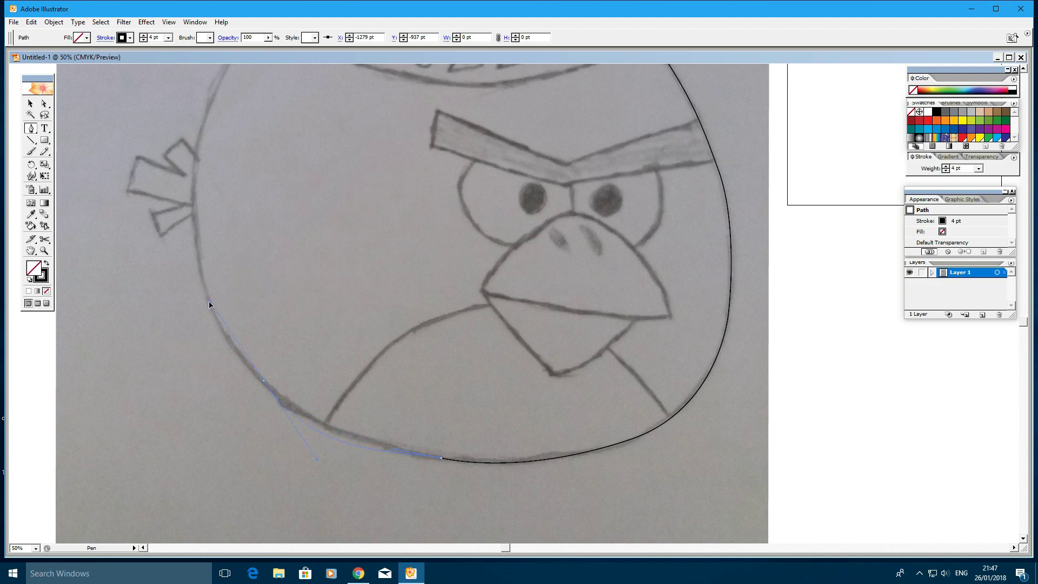
pyautogui.moveTo(195, 172); pyautogui.dragTo(196, 122)
pyautogui.scroll(6, 196, 121)
pyautogui.moveTo(291, 167); pyautogui.dragTo(351, 158)
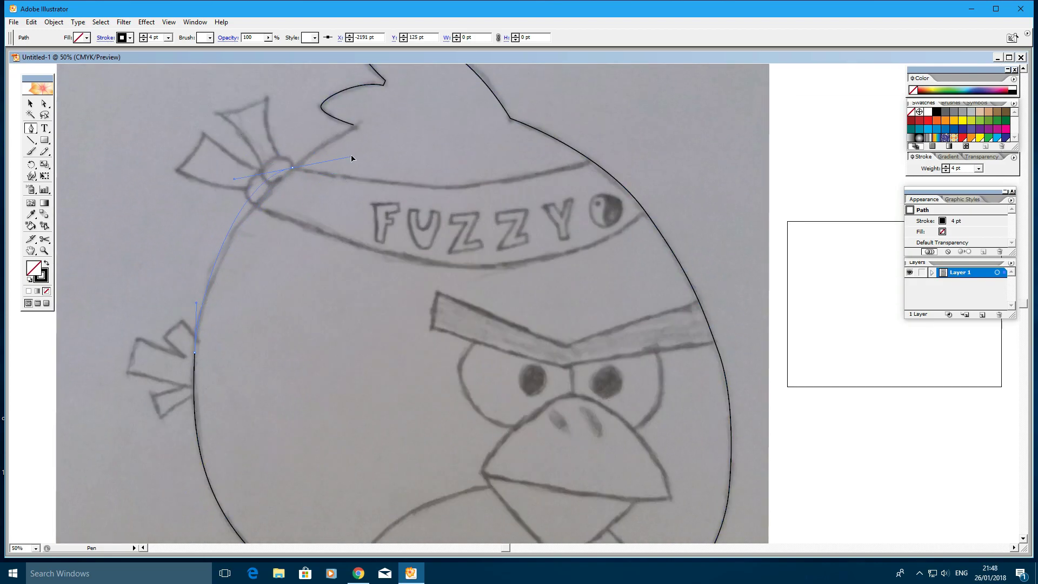
pyautogui.click(354, 126)
# - Trace the top head spike and join its open end to the body outline
pyautogui.scroll(-2, 426, 243)
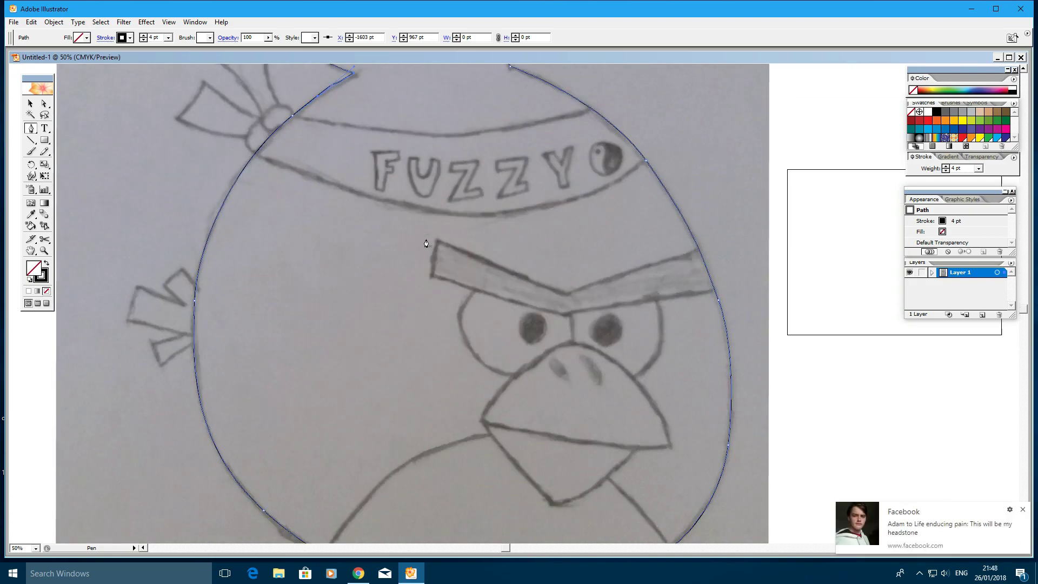
pyautogui.scroll(2, 426, 243)
pyautogui.hotkey('ctrl', '+')
pyautogui.hotkey('ctrl', '+')
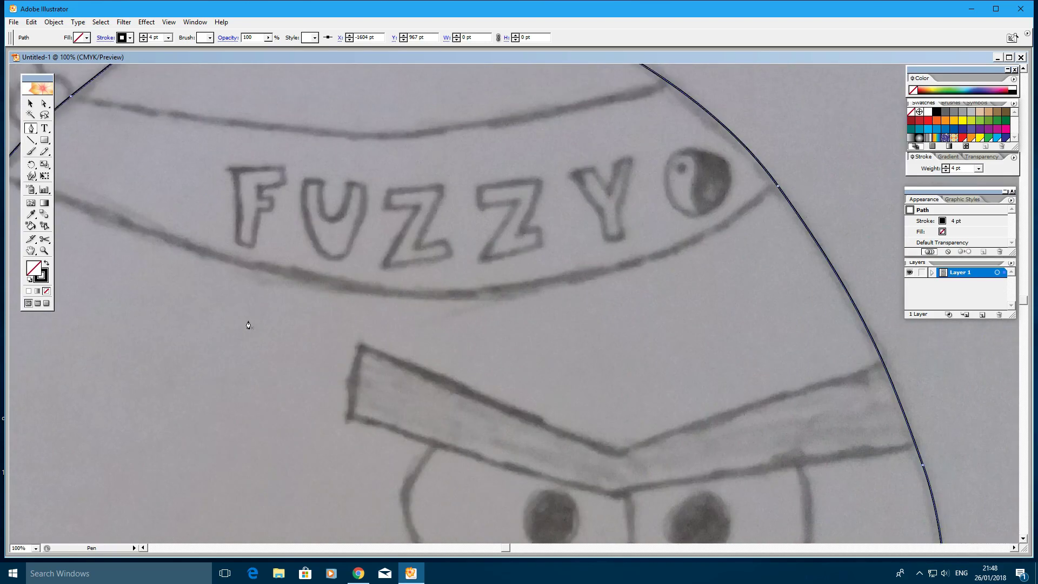
pyautogui.scroll(3, 348, 213)
pyautogui.hscroll(3, 494, 548)
pyautogui.hscroll(1, 494, 548)
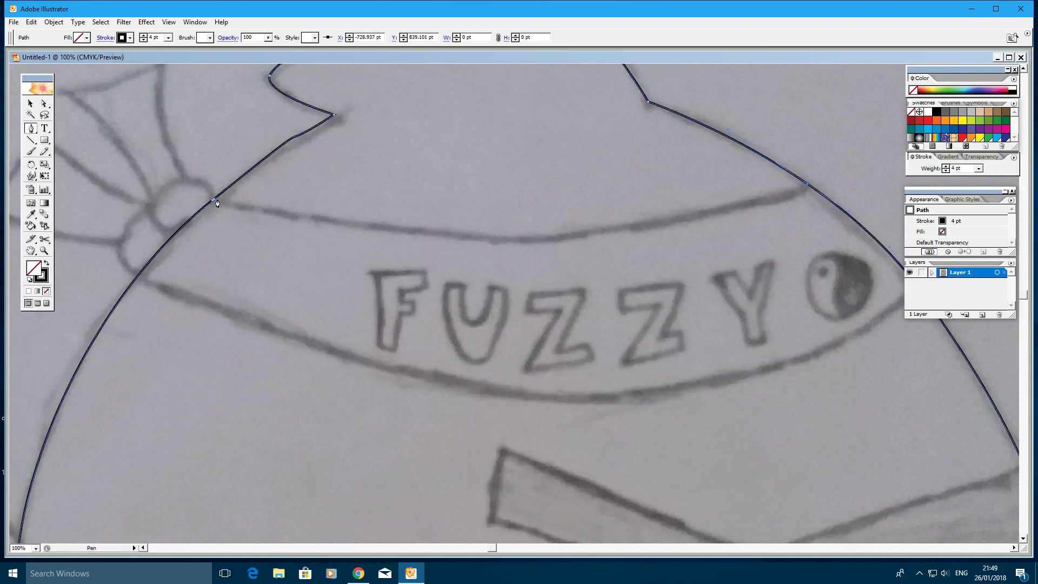
pyautogui.moveTo(792, 191); pyautogui.dragTo(808, 178)
pyautogui.scroll(-9, 633, 272)
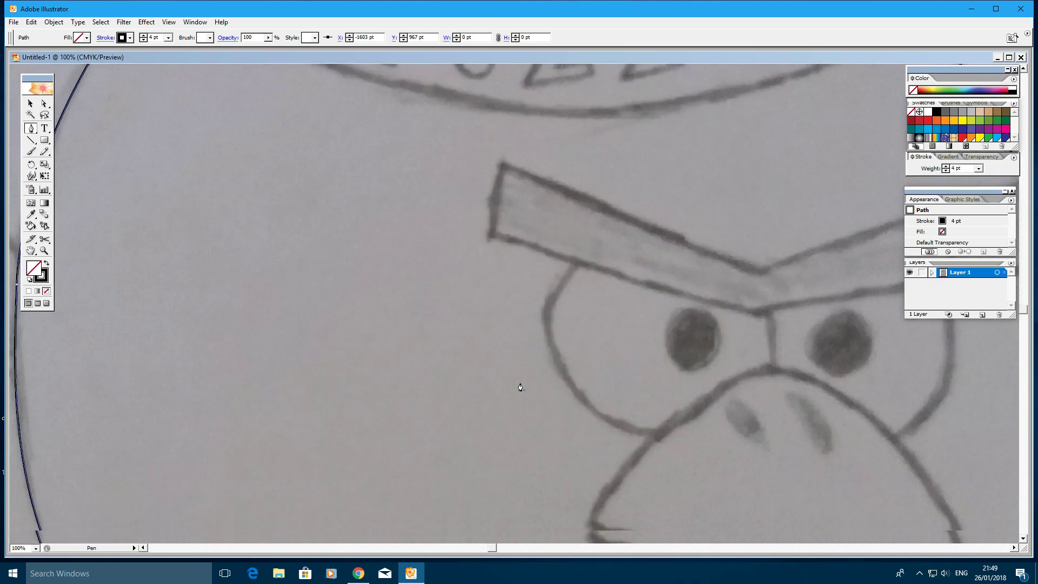
pyautogui.scroll(11, 518, 386)
pyautogui.scroll(4, 533, 370)
pyautogui.click(211, 239)
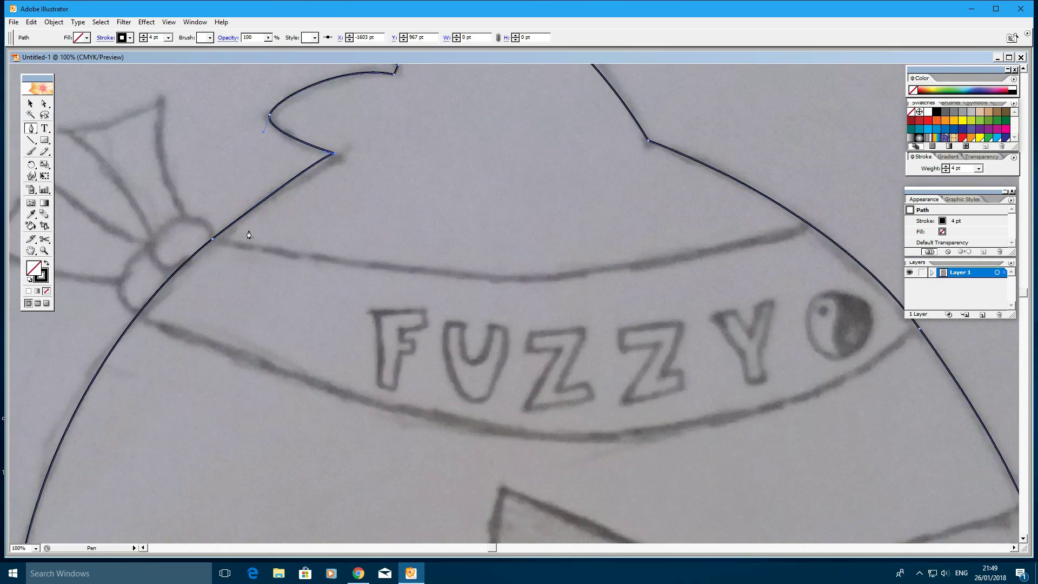
# - Trace the FUZZY headband's top and bottom edges as a closed 4 pt outline
pyautogui.hotkey('ctrl', '-')
pyautogui.click(307, 200)
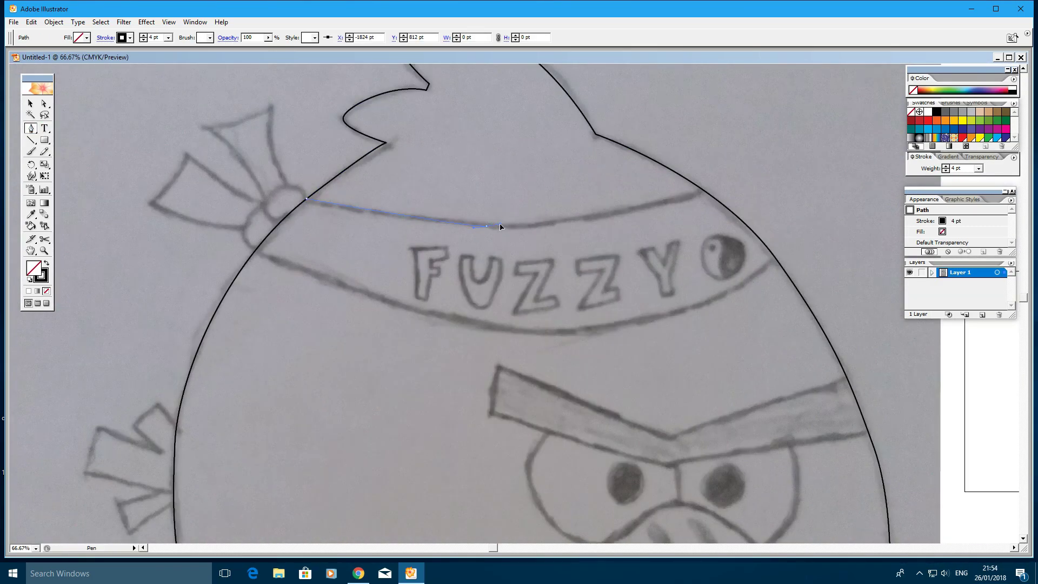
pyautogui.moveTo(700, 188); pyautogui.dragTo(736, 168)
pyautogui.moveTo(775, 258); pyautogui.dragTo(751, 288)
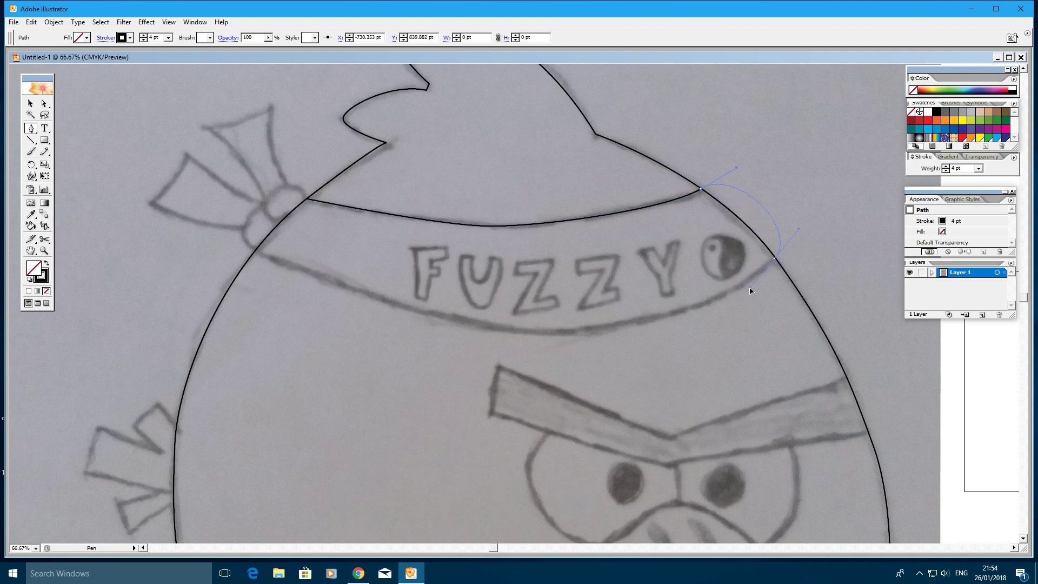
pyautogui.hotkey('ctrl', 'z')
pyautogui.click(257, 250)
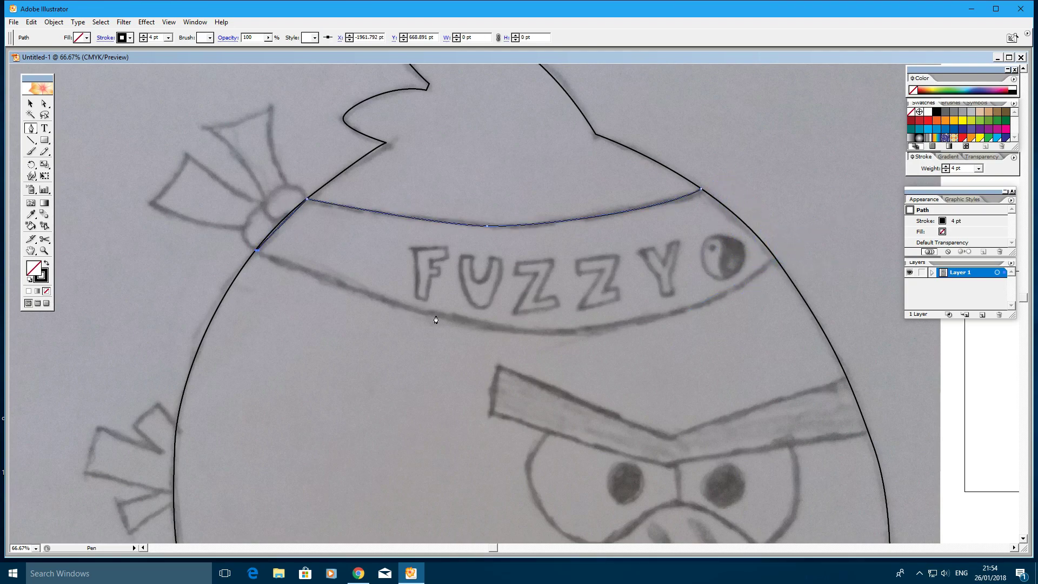
pyautogui.moveTo(442, 315); pyautogui.dragTo(565, 342)
pyautogui.moveTo(668, 313); pyautogui.dragTo(748, 294)
pyautogui.moveTo(773, 259); pyautogui.dragTo(780, 251)
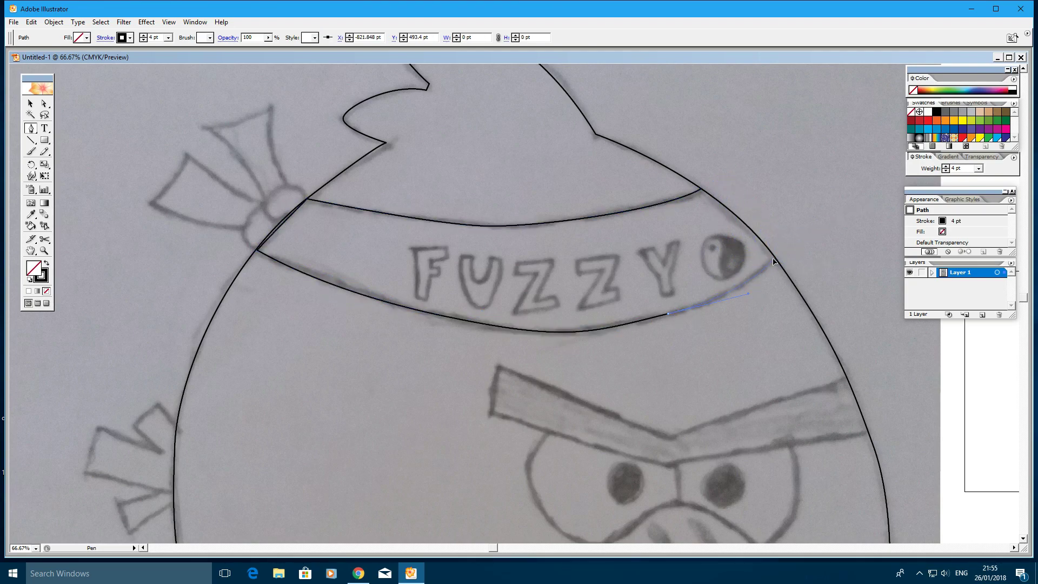
pyautogui.click(702, 193)
# - Undo and restore the banner's right-end curve, then deselect the headband path
pyautogui.hotkey('ctrl', 'z')
pyautogui.hotkey('ctrl', 'z')
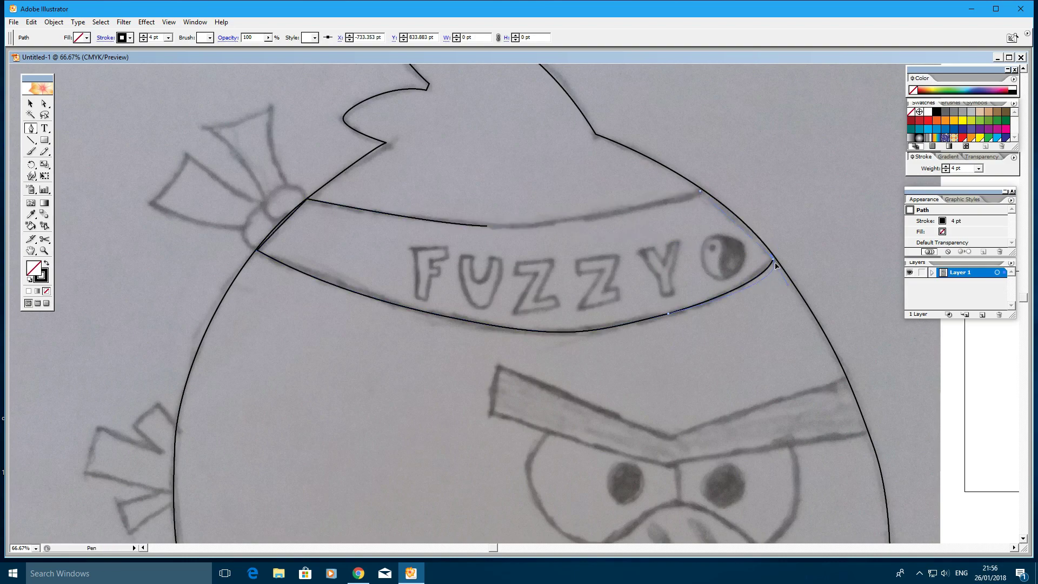
pyautogui.hotkey('ctrl', 'z')
pyautogui.hotkey('ctrl', '-')
pyautogui.hotkey('ctrl', '-')
pyautogui.hotkey('ctrl', '-')
pyautogui.hotkey('ctrl', '+')
pyautogui.hotkey('ctrl', '+')
pyautogui.hotkey('ctrl', '+')
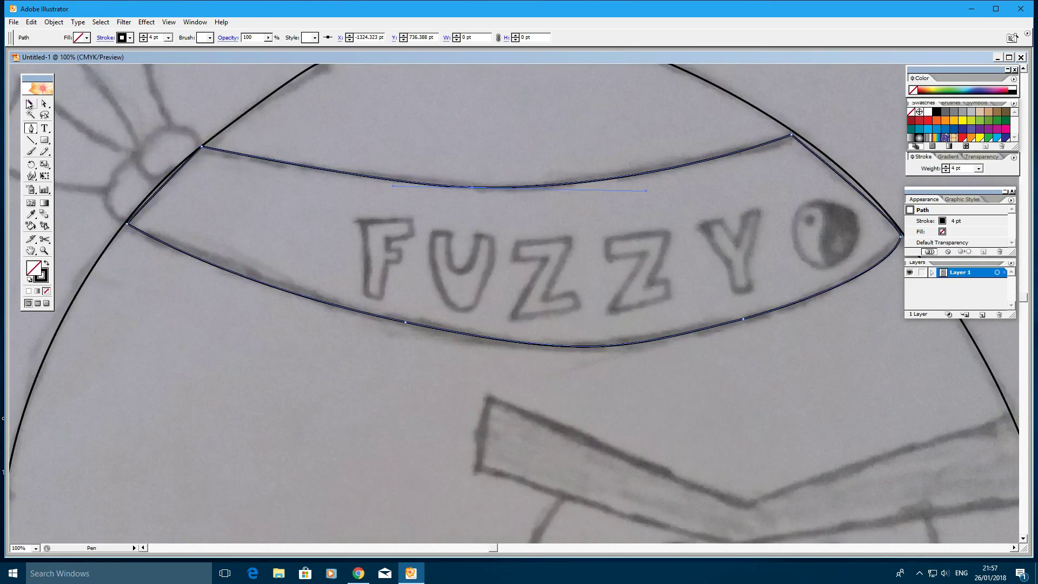
pyautogui.press('v')
pyautogui.click(394, 260)
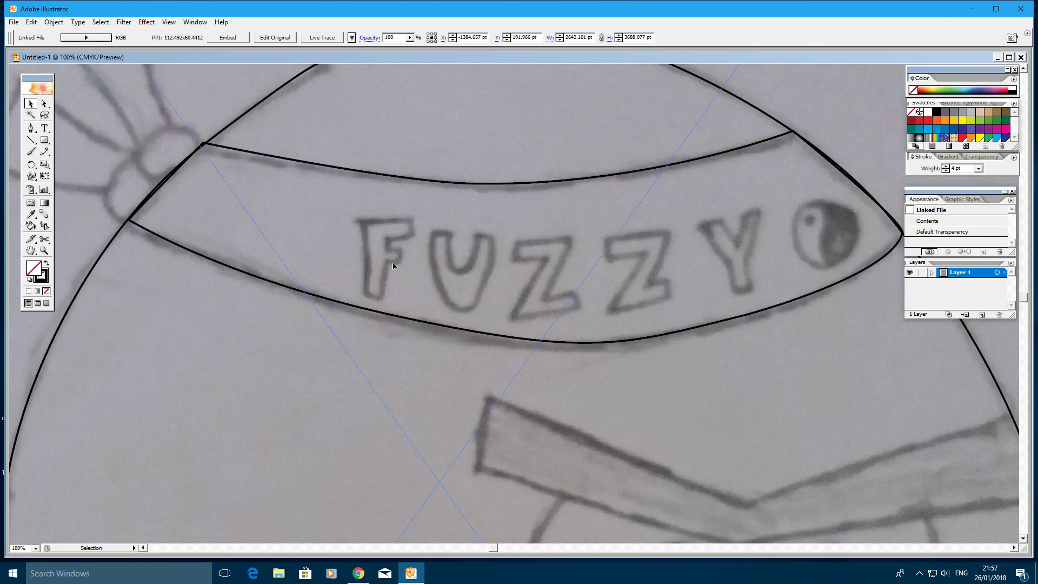
pyautogui.hotkey('ctrl', '-')
pyautogui.hotkey('ctrl', '-')
pyautogui.click(31, 128)
pyautogui.hotkey('ctrl', '+')
pyautogui.hotkey('ctrl', '+')
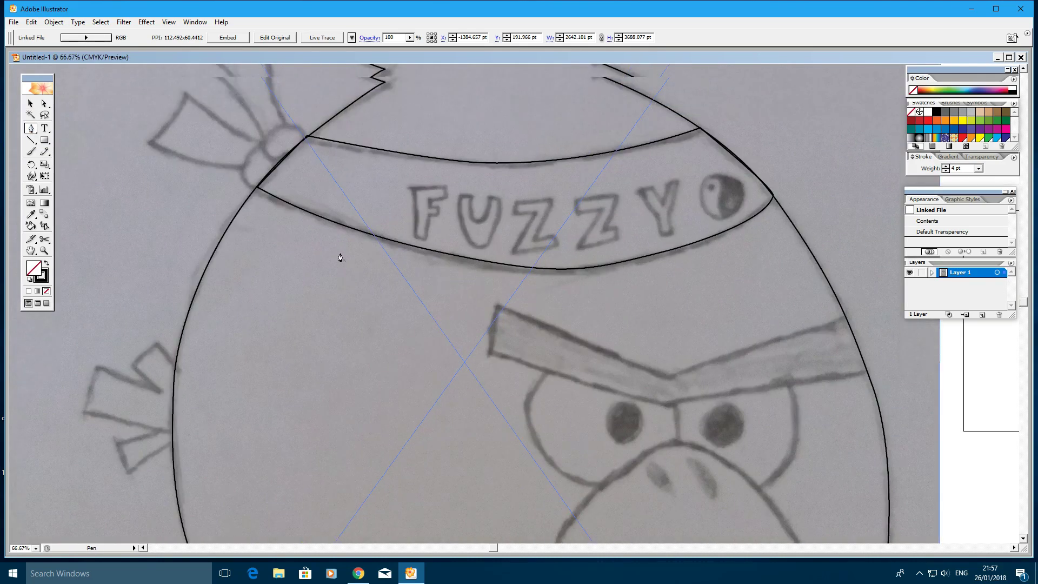
pyautogui.hotkey('ctrl', '+')
pyautogui.hotkey('ctrl', '+')
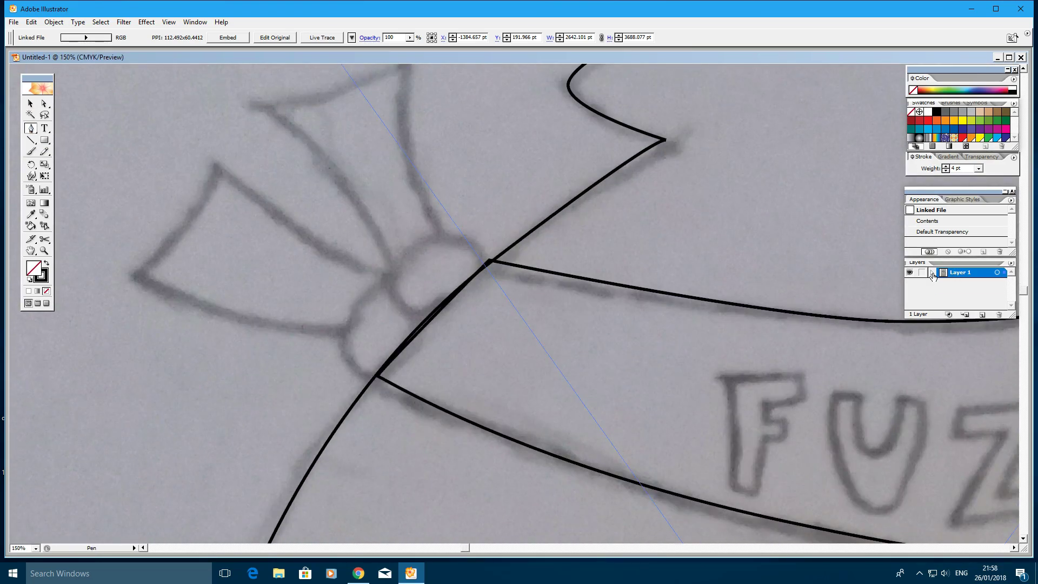
# - Rename the headband's sublayer in Layers to 'Head band'
pyautogui.click(932, 273)
pyautogui.doubleClick(967, 282)
pyautogui.write('Head band')
pyautogui.press('Return')
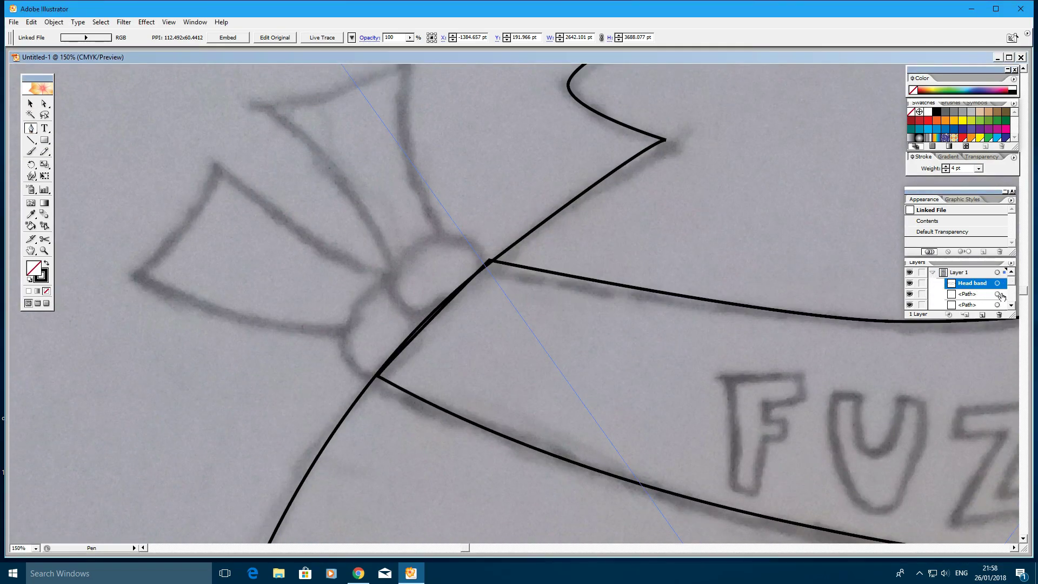
pyautogui.hotkey('ctrl', 'shift', 'a')
pyautogui.hotkey('ctrl', '-')
pyautogui.hotkey('ctrl', '-')
pyautogui.hotkey('ctrl', '-')
pyautogui.doubleClick(967, 305)
pyautogui.press('Escape')
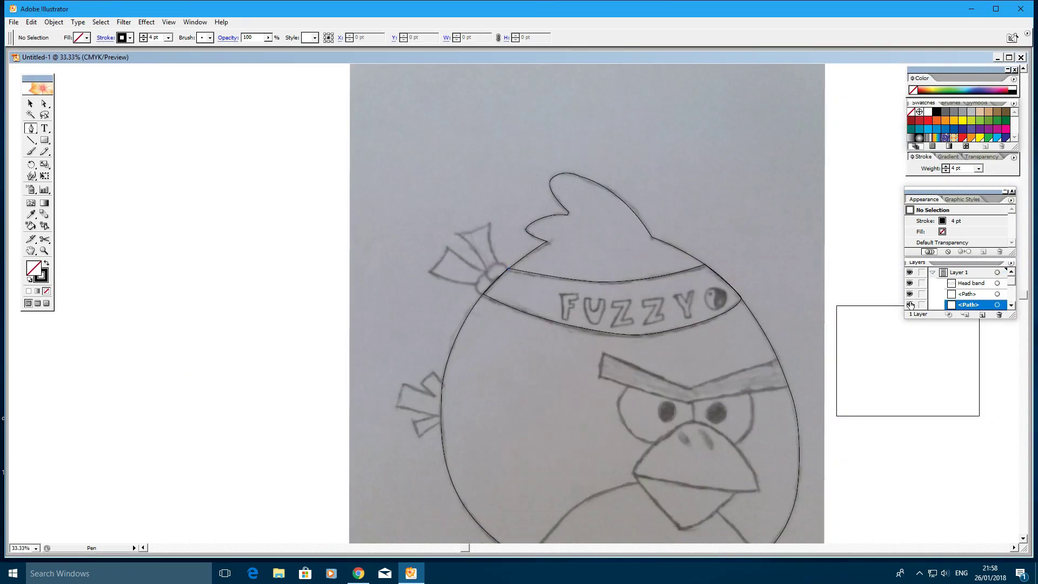
pyautogui.click(910, 305)
pyautogui.hotkey('ctrl', '+')
pyautogui.hotkey('ctrl', '+')
pyautogui.hotkey('ctrl', '+')
pyautogui.hotkey('ctrl', '+')
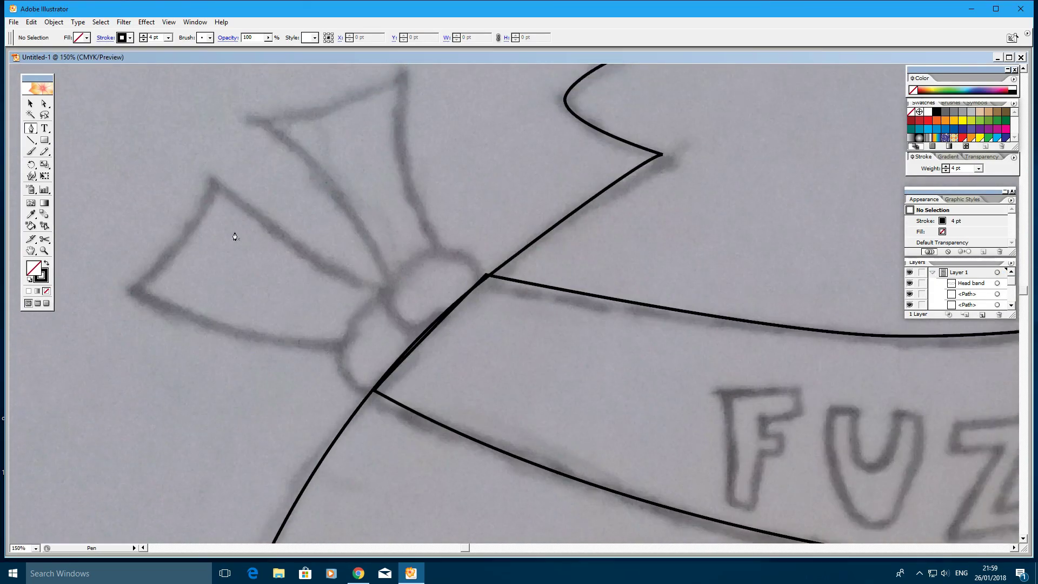
# - Trace the bow knot as an oval and outline the upper bow loop
pyautogui.click(479, 280)
pyautogui.click(421, 338)
pyautogui.moveTo(454, 214); pyautogui.dragTo(451, 217)
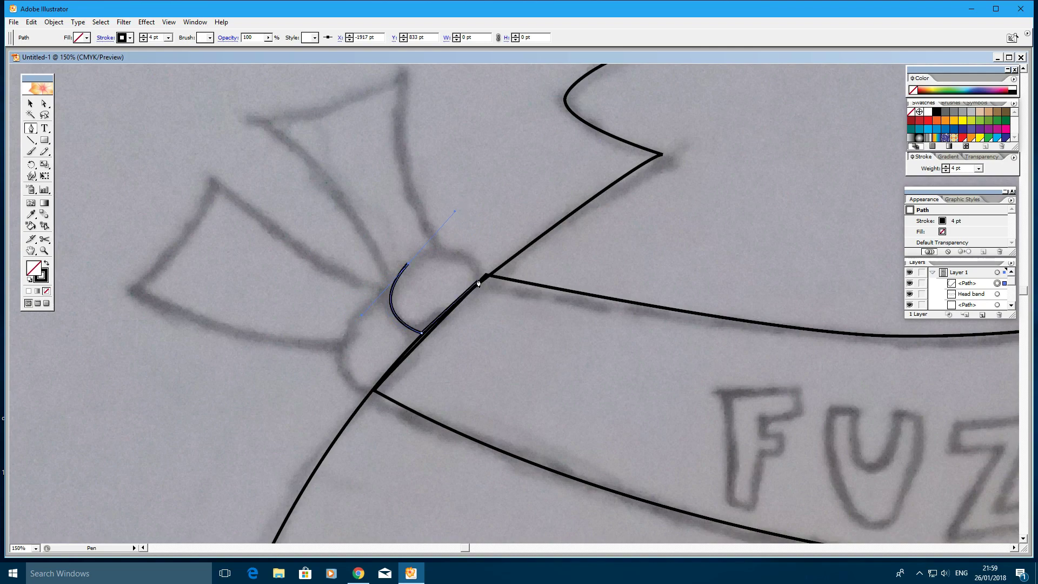
pyautogui.click(479, 280)
pyautogui.click(393, 284)
pyautogui.scroll(3, 256, 280)
pyautogui.click(265, 276)
pyautogui.moveTo(255, 280); pyautogui.dragTo(238, 278)
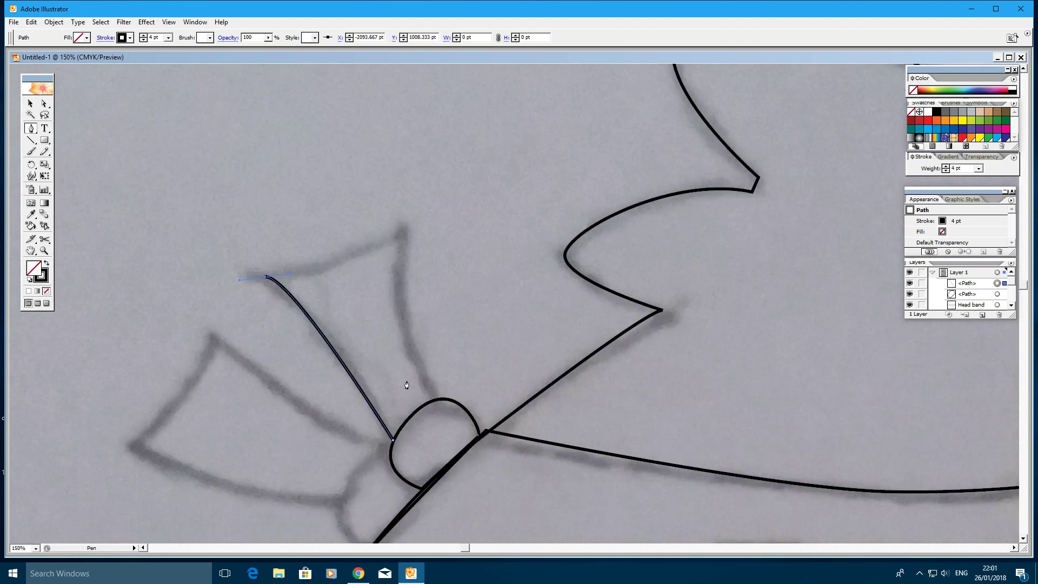
pyautogui.click(436, 398)
pyautogui.click(403, 231)
pyautogui.moveTo(265, 277); pyautogui.dragTo(264, 269)
# - Trace and close the lower bow knot along the headband edge
pyautogui.scroll(-4, 445, 271)
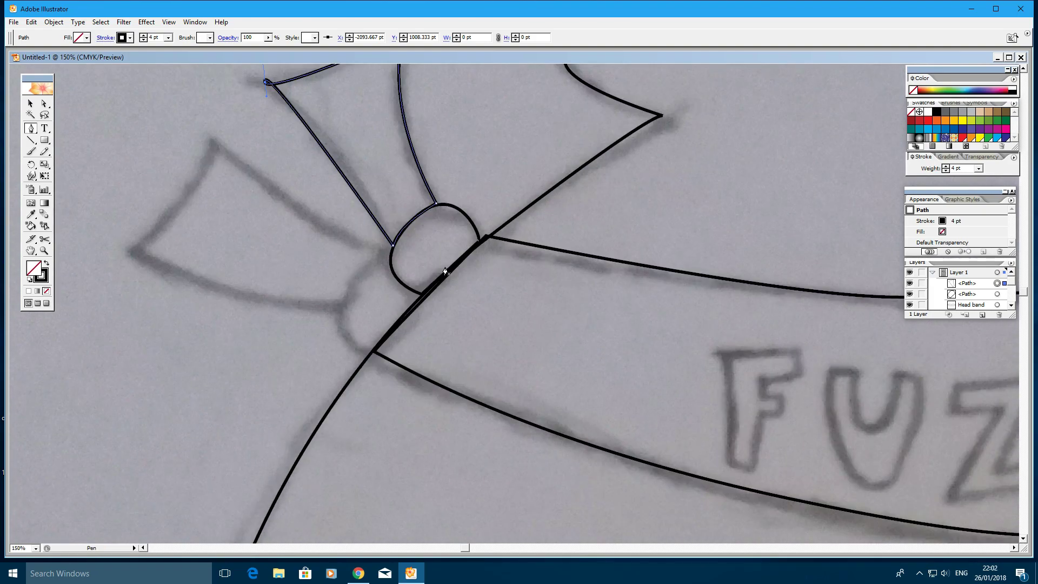
pyautogui.click(390, 250)
pyautogui.moveTo(440, 398); pyautogui.dragTo(435, 398)
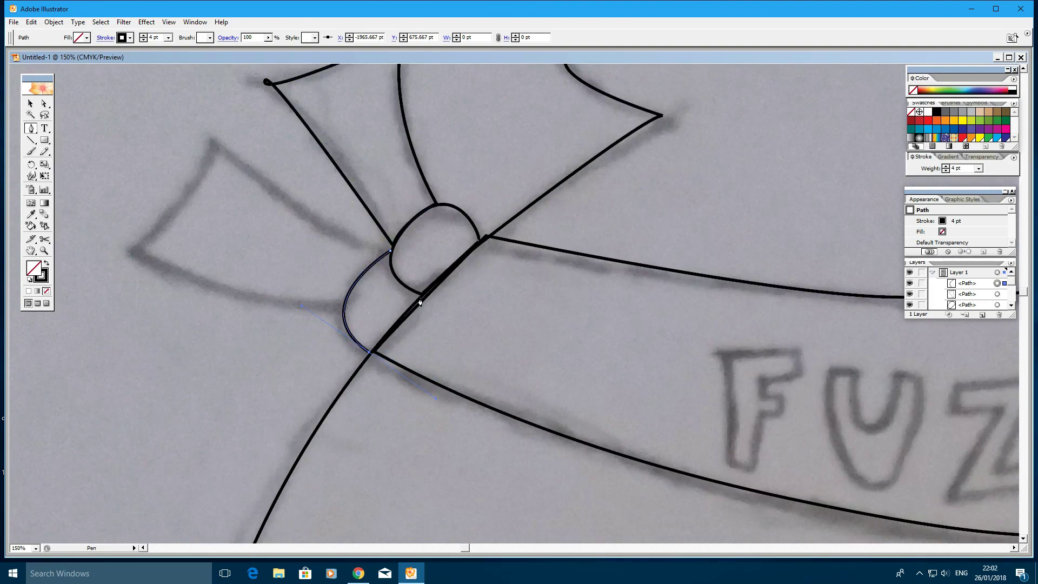
pyautogui.moveTo(420, 294); pyautogui.dragTo(394, 250)
pyautogui.click(390, 250)
pyautogui.click(391, 249)
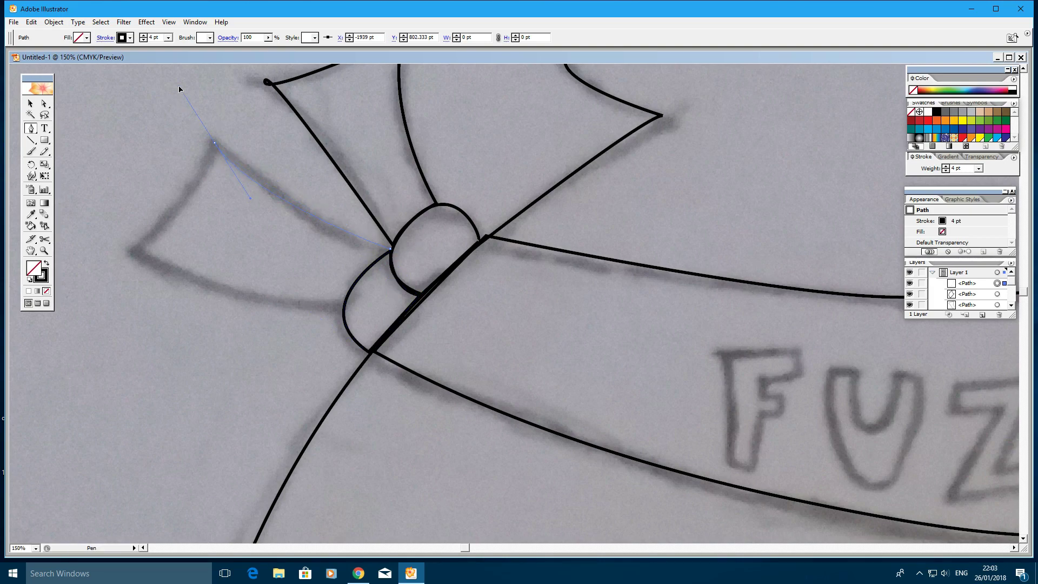
# - Outline the second bow tail with a pointed corner, closing it at the knot
pyautogui.click(214, 142)
pyautogui.moveTo(137, 249); pyautogui.dragTo(107, 259)
pyautogui.click(137, 250)
pyautogui.moveTo(343, 307); pyautogui.dragTo(347, 276)
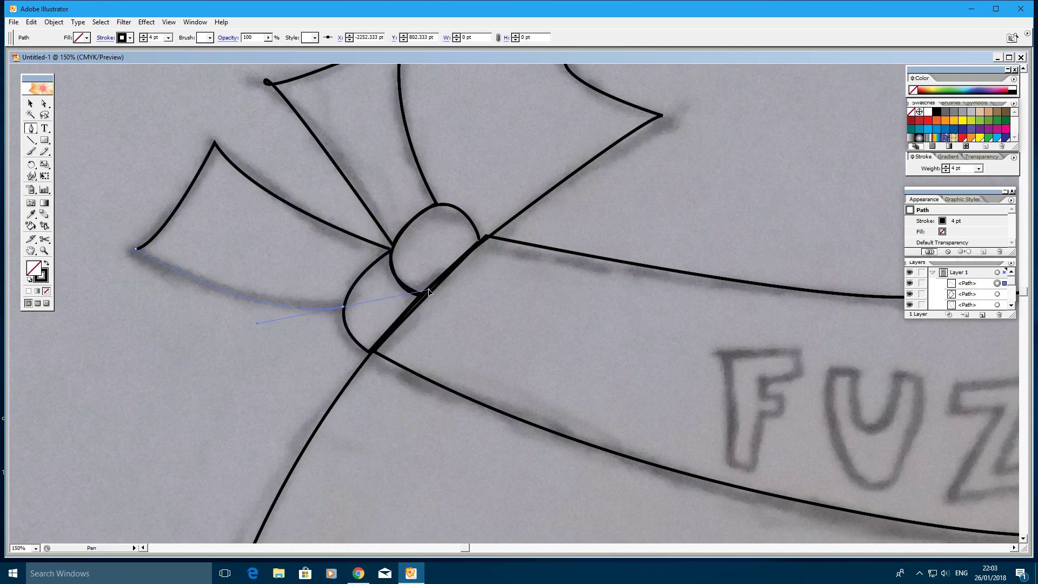
pyautogui.click(390, 249)
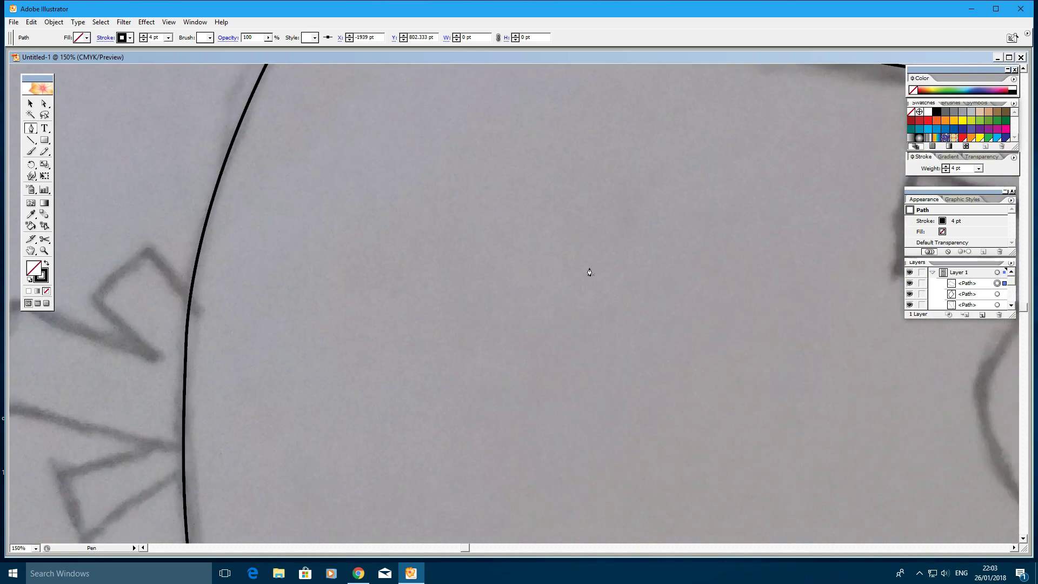
# - Begin the zigzag tail feathers at the body edge, placing the upper feather corners
pyautogui.click(182, 365)
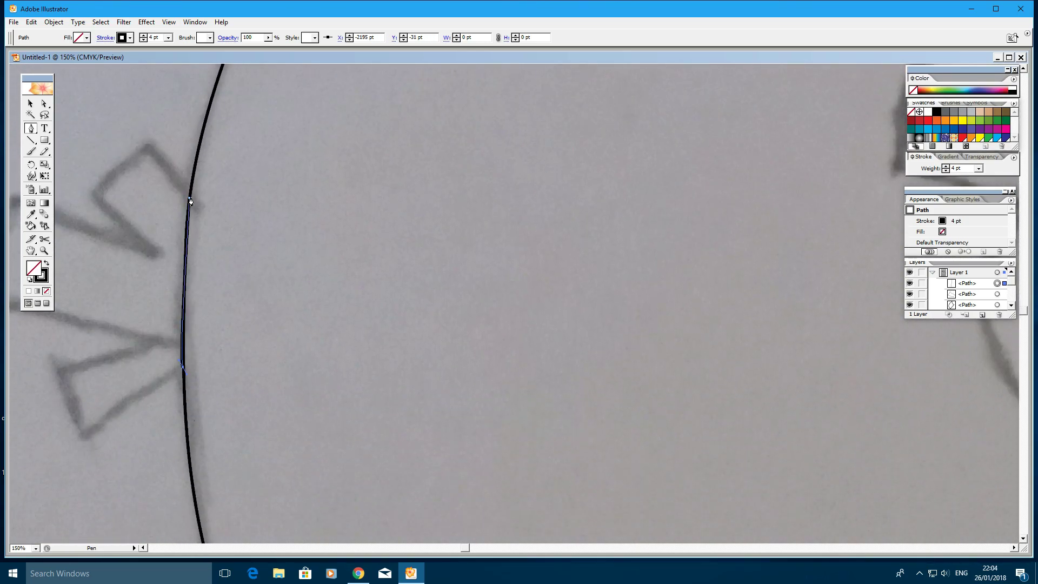
pyautogui.click(149, 148)
pyautogui.click(96, 194)
pyautogui.click(151, 249)
pyautogui.hscroll(-5, 167, 342)
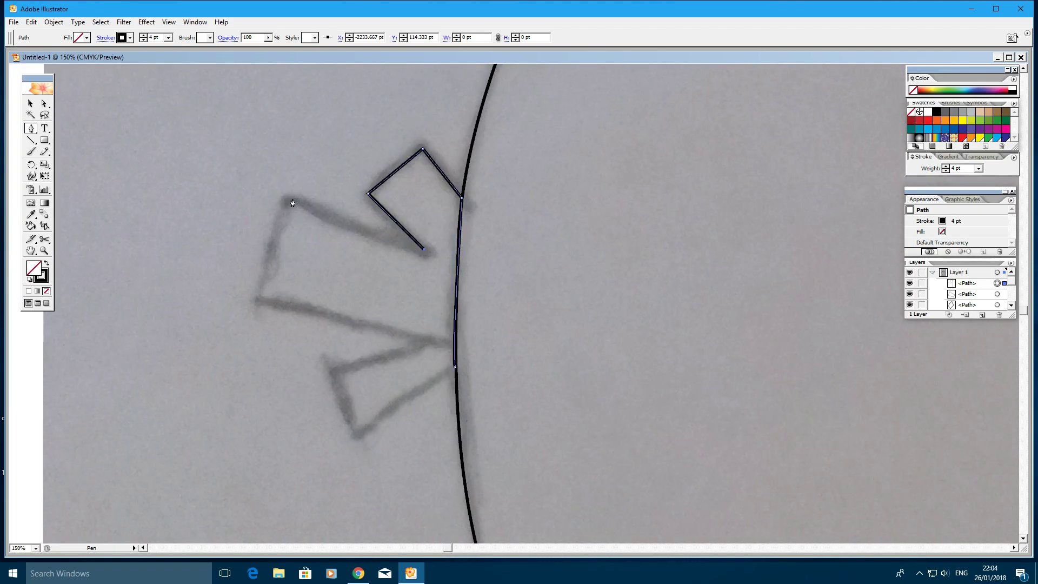
pyautogui.click(289, 199)
pyautogui.click(257, 300)
# - Finish the lower tail feather and close the feather shape against the body curve
pyautogui.click(448, 344)
pyautogui.click(336, 371)
pyautogui.click(356, 434)
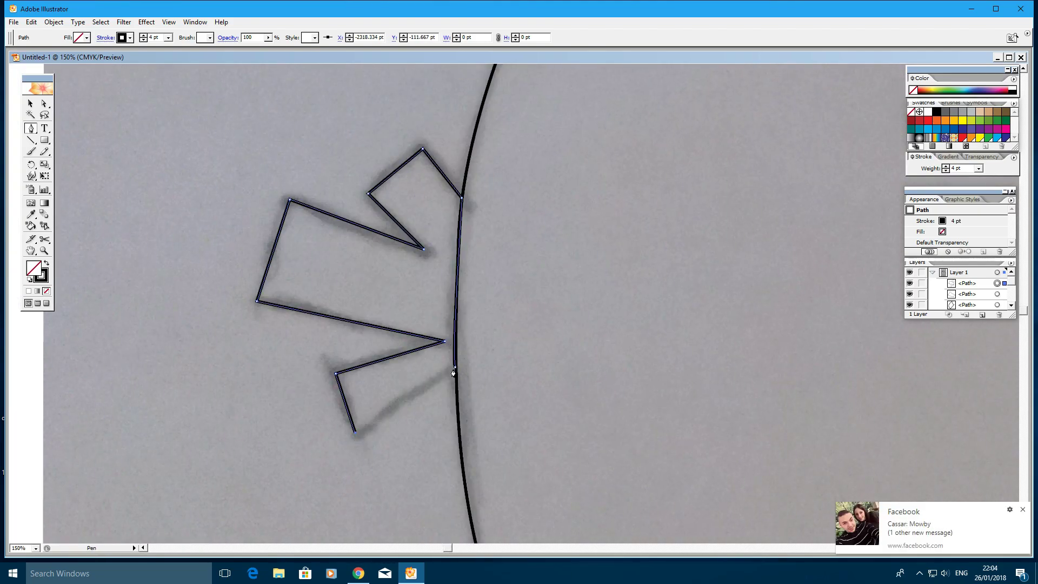
pyautogui.click(454, 367)
pyautogui.hotkey('ctrl', '-')
pyautogui.hotkey('ctrl', '-')
pyautogui.hotkey('ctrl', '-')
pyautogui.hscroll(5, 524, 384)
pyautogui.hotkey('ctrl', '+')
pyautogui.hotkey('ctrl', '+')
pyautogui.hotkey('ctrl', '+')
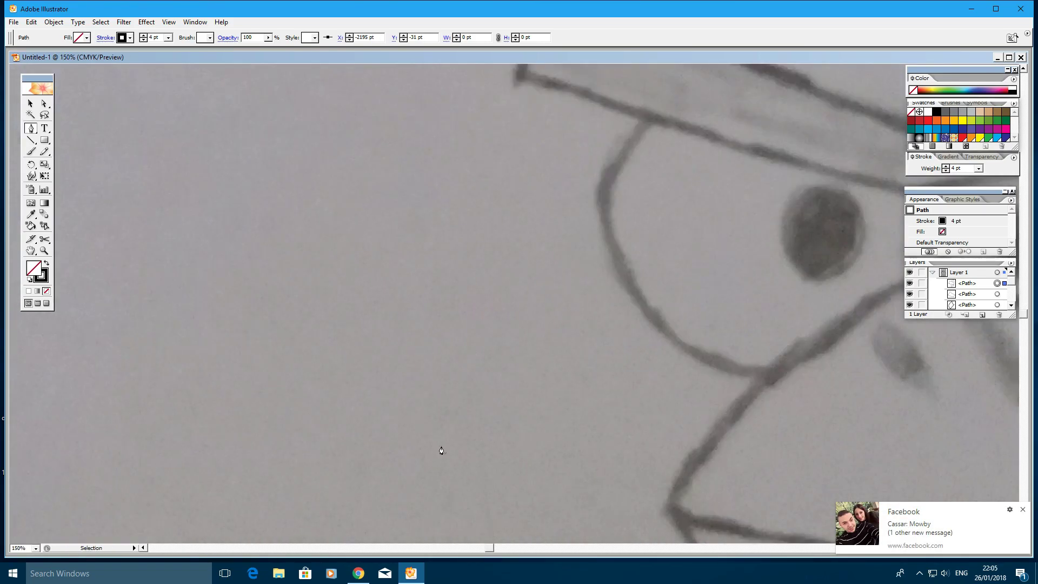
pyautogui.hotkey('ctrl', '-')
pyautogui.hotkey('ctrl', '-')
# - Trace the angry eyebrow band as a closed six-point shape
pyautogui.click(350, 157)
pyautogui.click(519, 227)
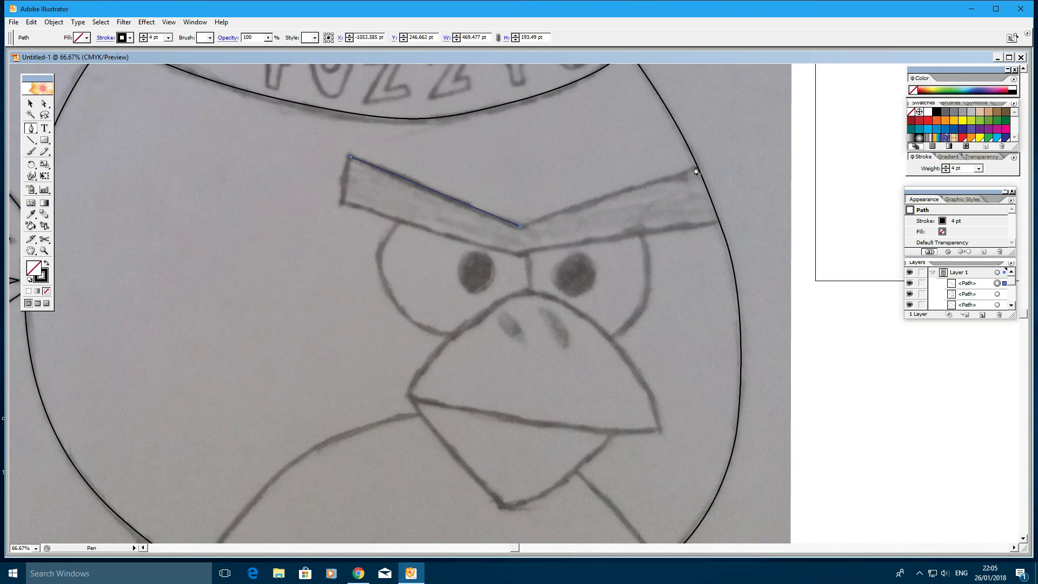
pyautogui.press('v')
pyautogui.click(446, 200)
pyautogui.press('p')
pyautogui.click(521, 226)
pyautogui.click(694, 168)
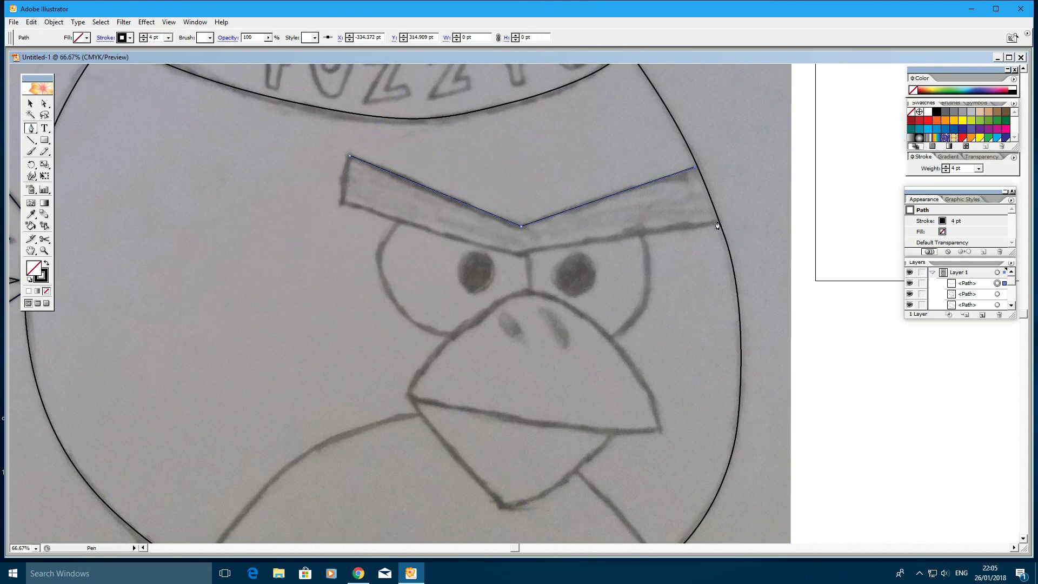
pyautogui.click(715, 221)
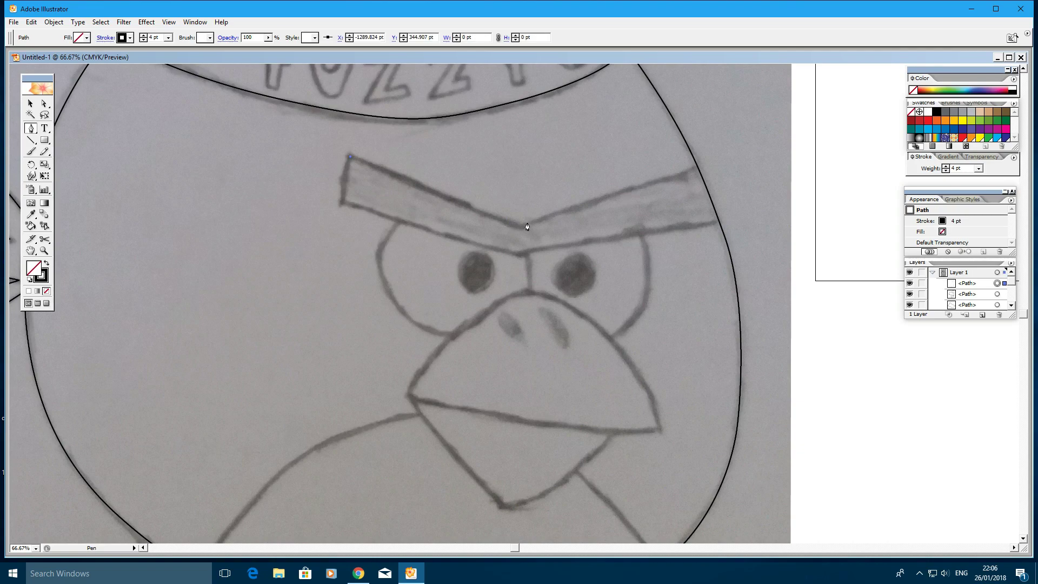
pyautogui.click(523, 253)
pyautogui.click(341, 201)
pyautogui.click(350, 156)
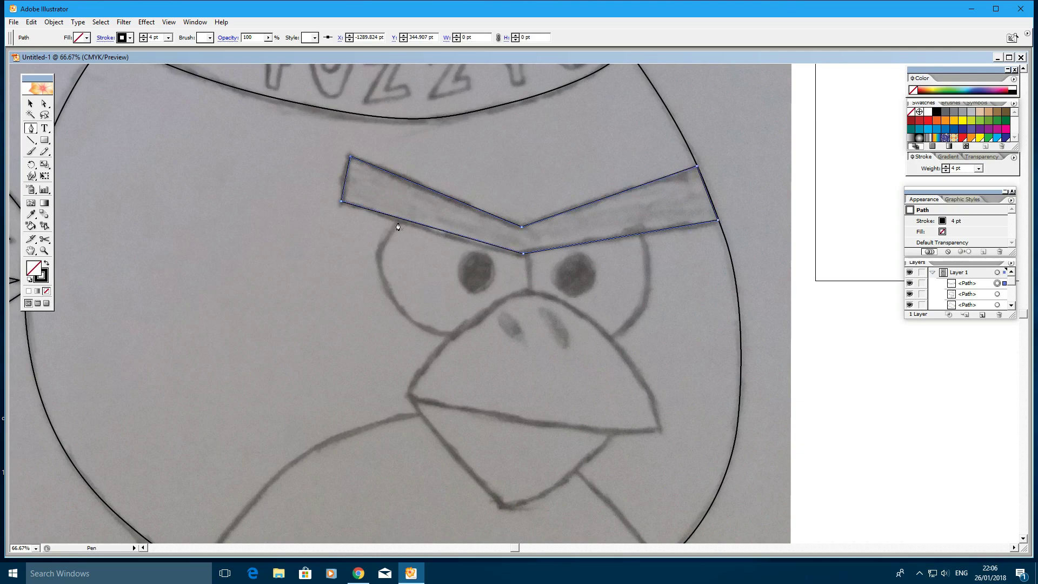
# - Redraw the eyebrow outline with a corrected lower edge, closing it at the top-left
pyautogui.keyDown('ctrl'); pyautogui.click(482, 222); pyautogui.keyUp('ctrl')
pyautogui.click(717, 220)
pyautogui.click(520, 254)
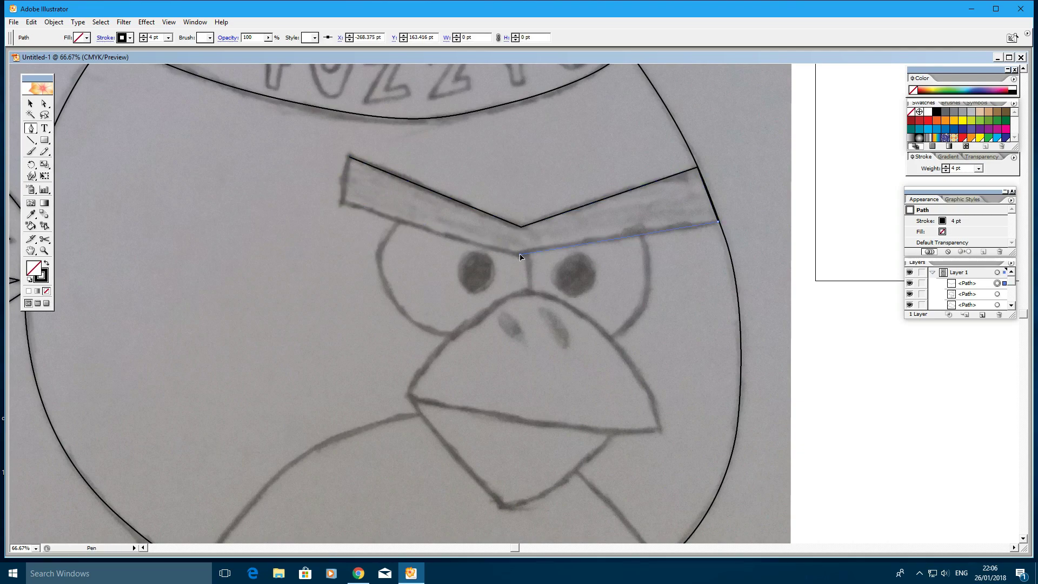
pyautogui.click(342, 203)
pyautogui.click(350, 157)
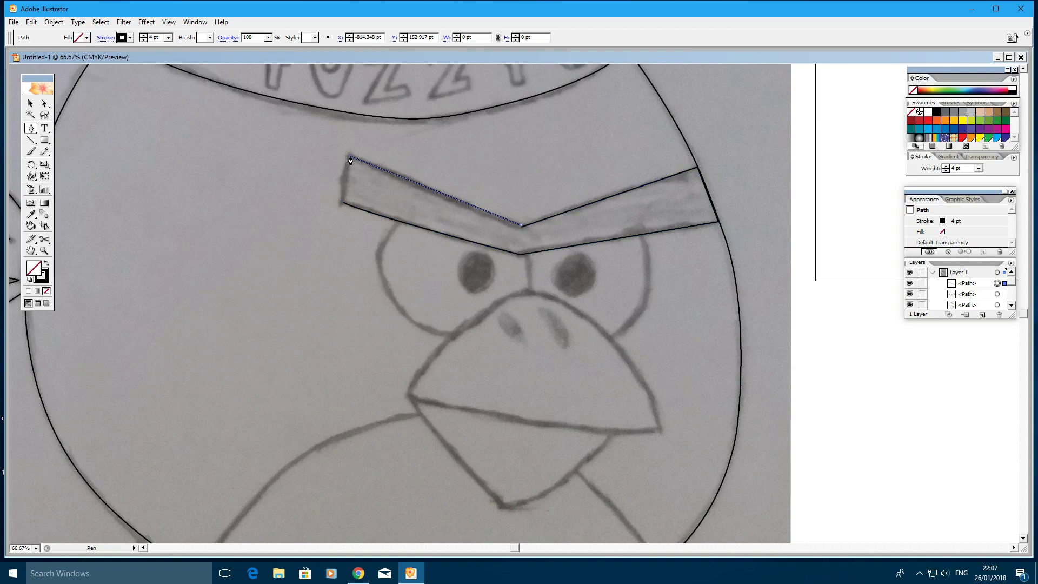
pyautogui.scroll(-1, 486, 249)
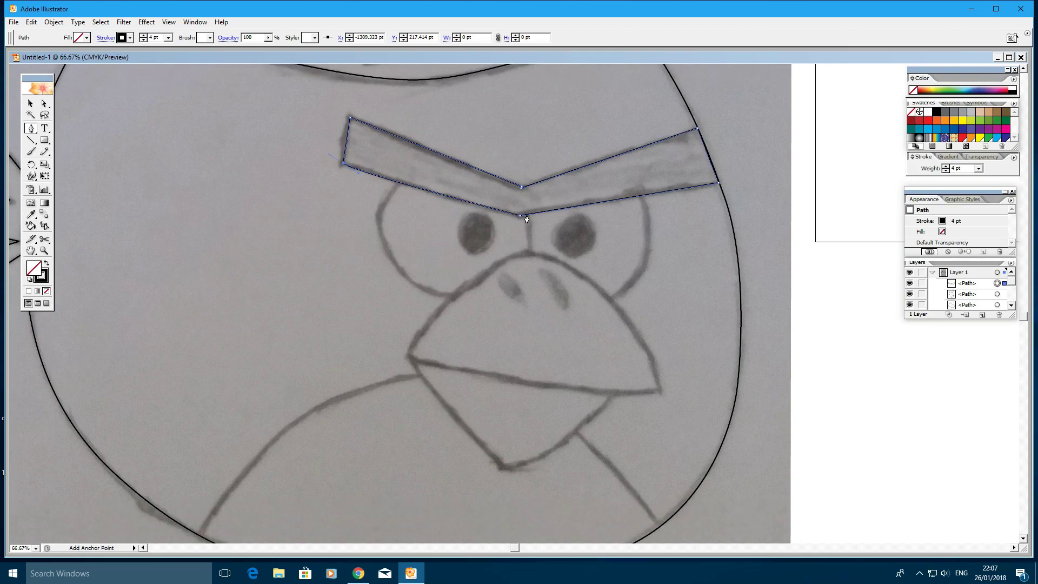
# - Outline the left eye below the eyebrow as a closed curved shape
pyautogui.click(529, 250)
pyautogui.click(398, 184)
pyautogui.moveTo(448, 294); pyautogui.dragTo(584, 271)
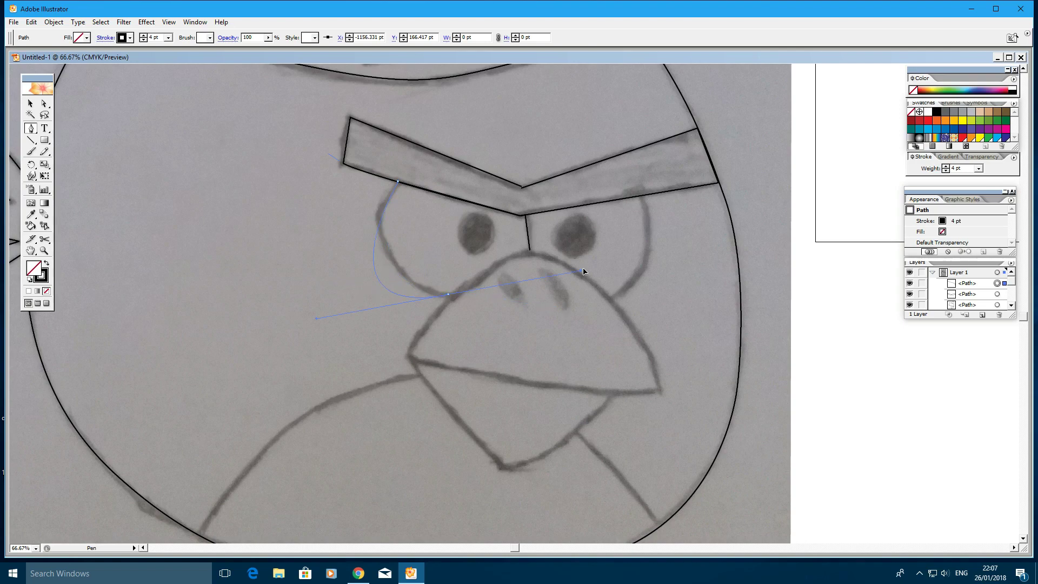
pyautogui.moveTo(566, 335); pyautogui.dragTo(566, 338)
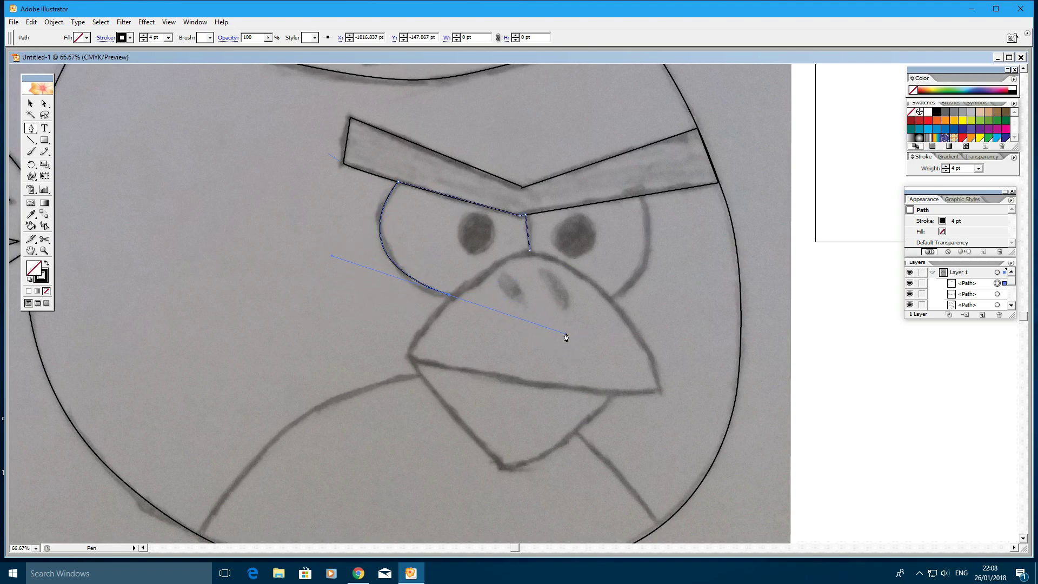
pyautogui.click(529, 250)
pyautogui.moveTo(599, 227); pyautogui.dragTo(543, 250)
pyautogui.hotkey('ctrl', 'z')
pyautogui.hotkey('ctrl', 'z')
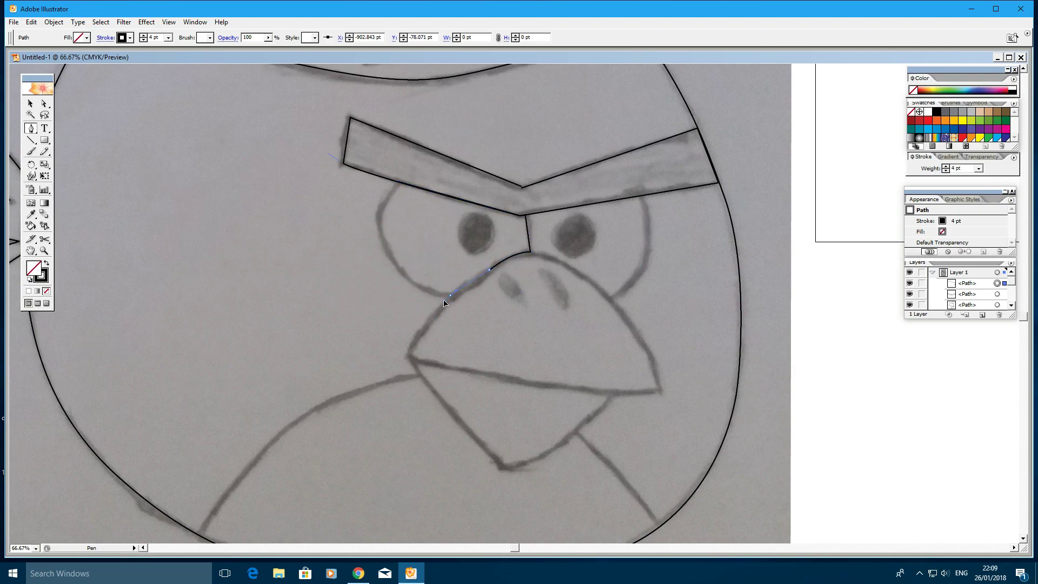
pyautogui.hotkey('ctrl', 'shift', 'z')
pyautogui.hotkey('ctrl', 'shift', 'z')
pyautogui.click(1012, 305)
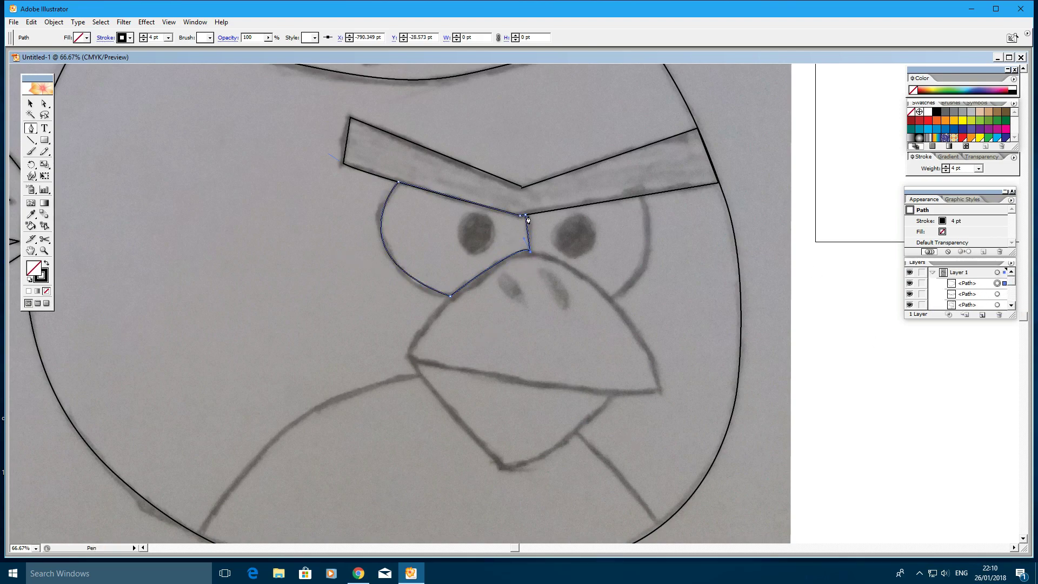
pyautogui.hotkey('ctrl', 'shift', 'a')
# - Outline the right eye from its top corner with a curved bottom toward the nose
pyautogui.click(640, 194)
pyautogui.moveTo(610, 301); pyautogui.dragTo(542, 344)
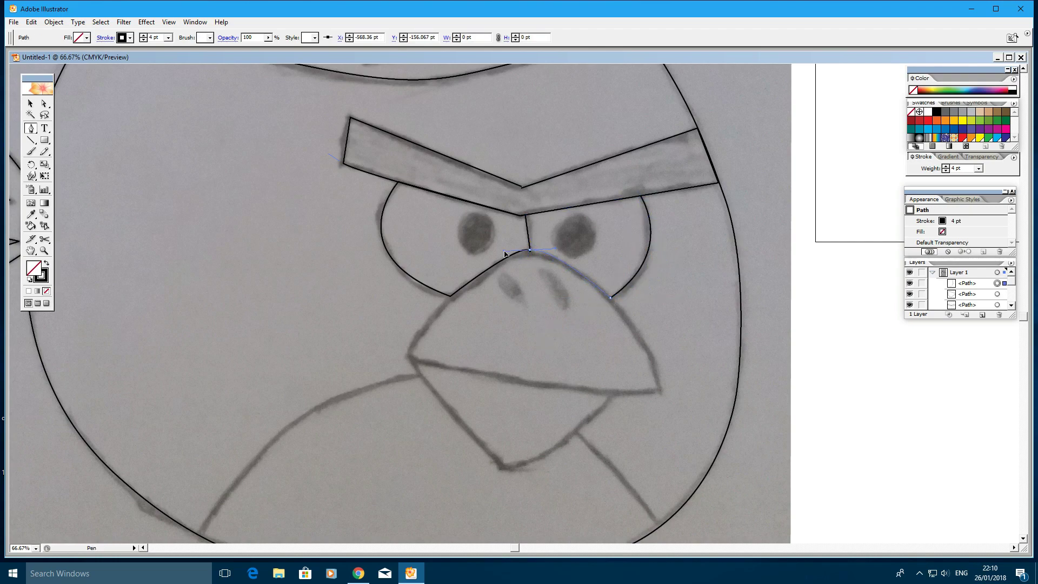
pyautogui.moveTo(499, 252); pyautogui.dragTo(500, 252)
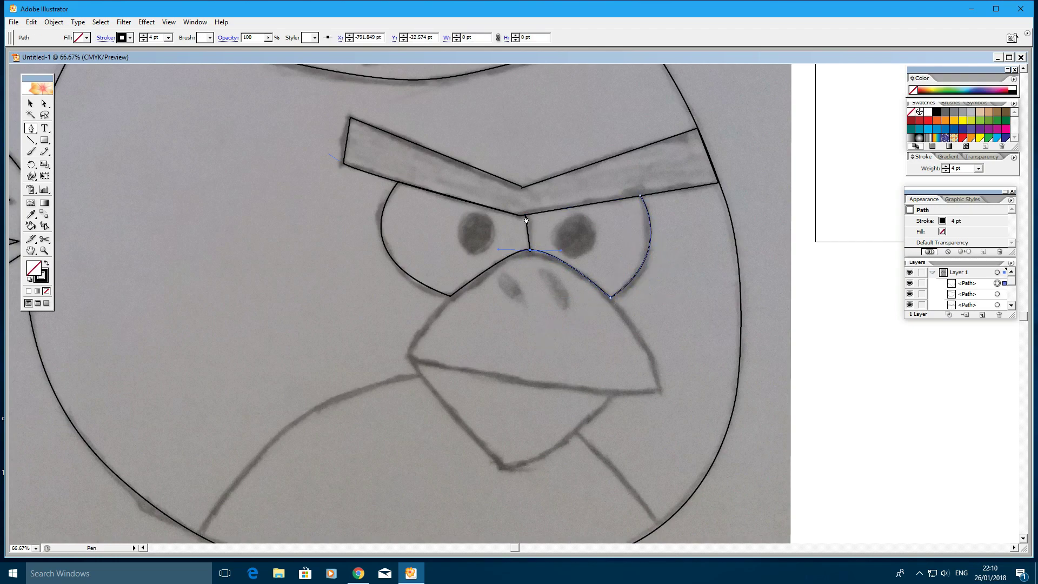
pyautogui.click(639, 194)
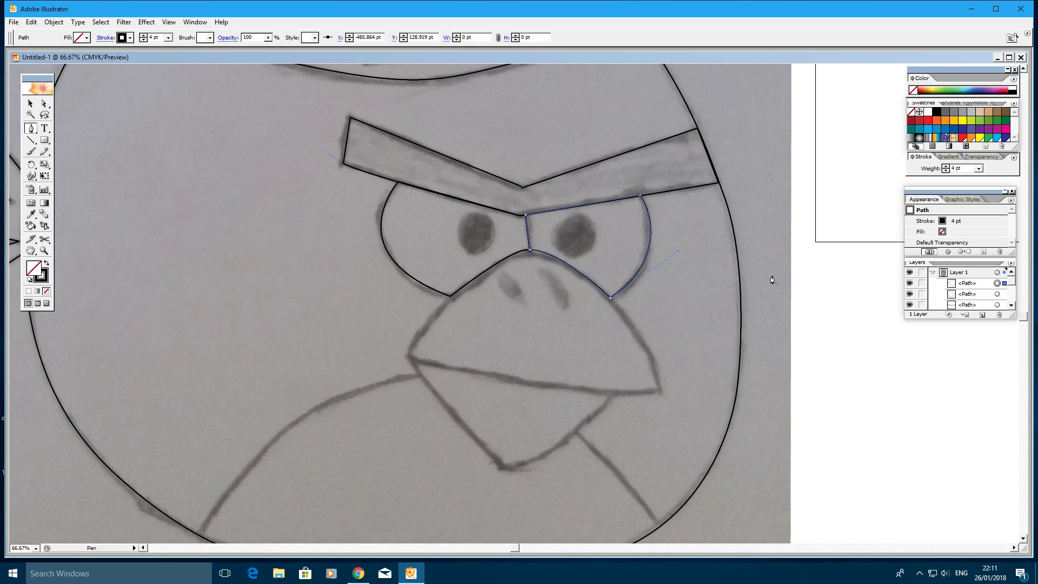
pyautogui.click(409, 358)
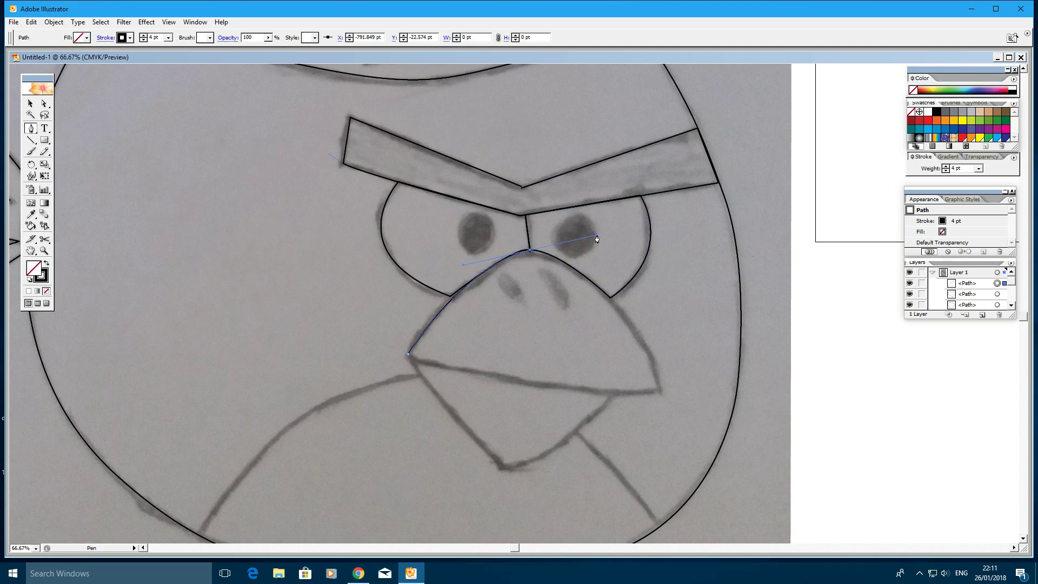
# - Draw the upper beak as a curved closed path with its tip on the right
pyautogui.moveTo(597, 241); pyautogui.dragTo(597, 232)
pyautogui.moveTo(614, 305); pyautogui.dragTo(657, 356)
pyautogui.click(660, 388)
pyautogui.moveTo(407, 356); pyautogui.dragTo(518, 398)
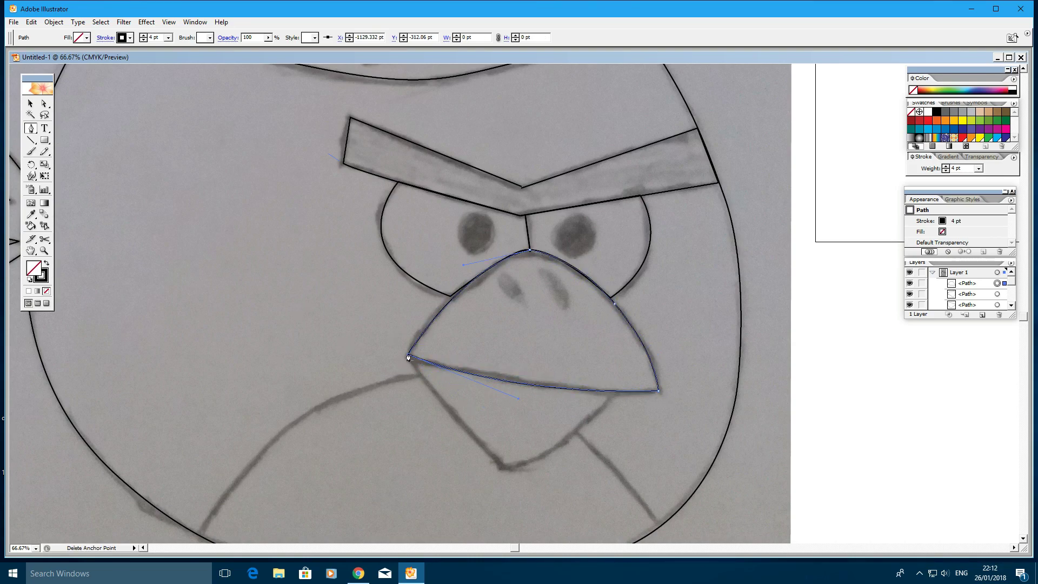
# - Draw the lower beak as a closed curved path below the upper beak
pyautogui.click(503, 465)
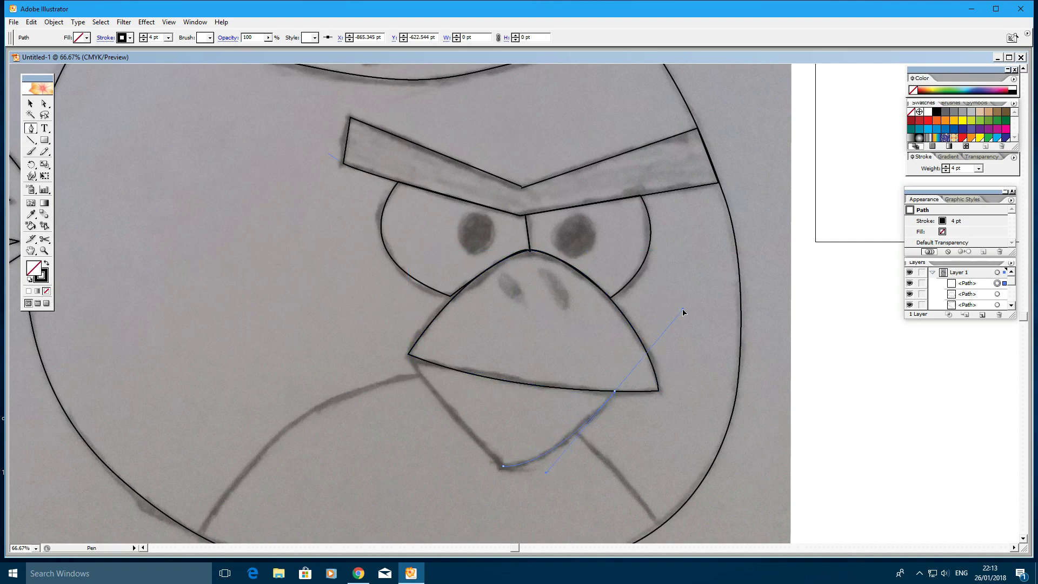
pyautogui.moveTo(408, 355); pyautogui.dragTo(324, 319)
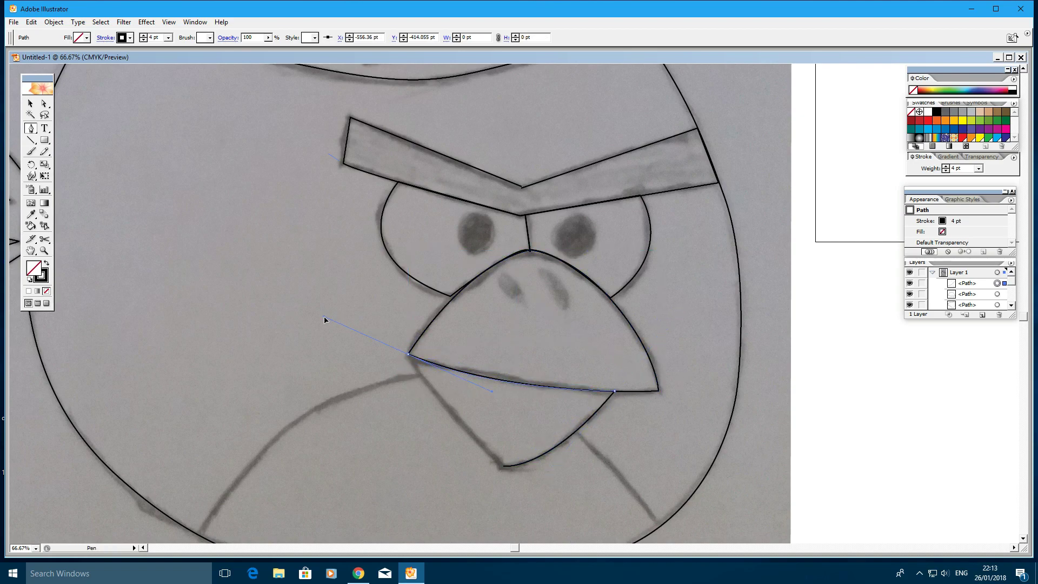
pyautogui.moveTo(502, 465); pyautogui.dragTo(511, 462)
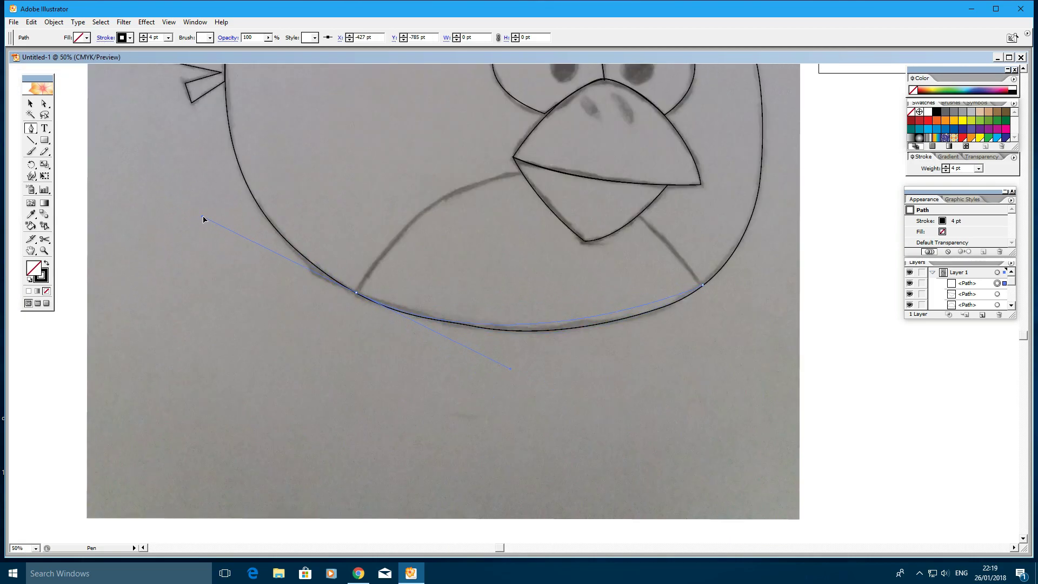
# - Trace the belly curve along the body bottom and select the belly path in Layers
pyautogui.moveTo(204, 219); pyautogui.dragTo(154, 202)
pyautogui.hotkey('ctrl', 'z')
pyautogui.hotkey('ctrl', 'shift', 'z')
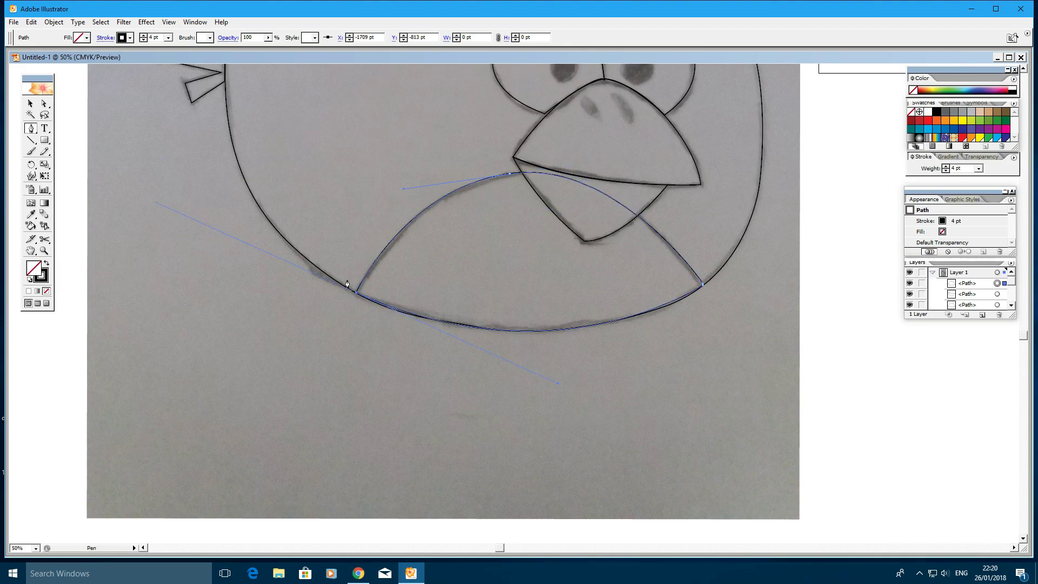
pyautogui.scroll(5, 386, 347)
pyautogui.scroll(-2, 385, 346)
pyautogui.click(968, 282)
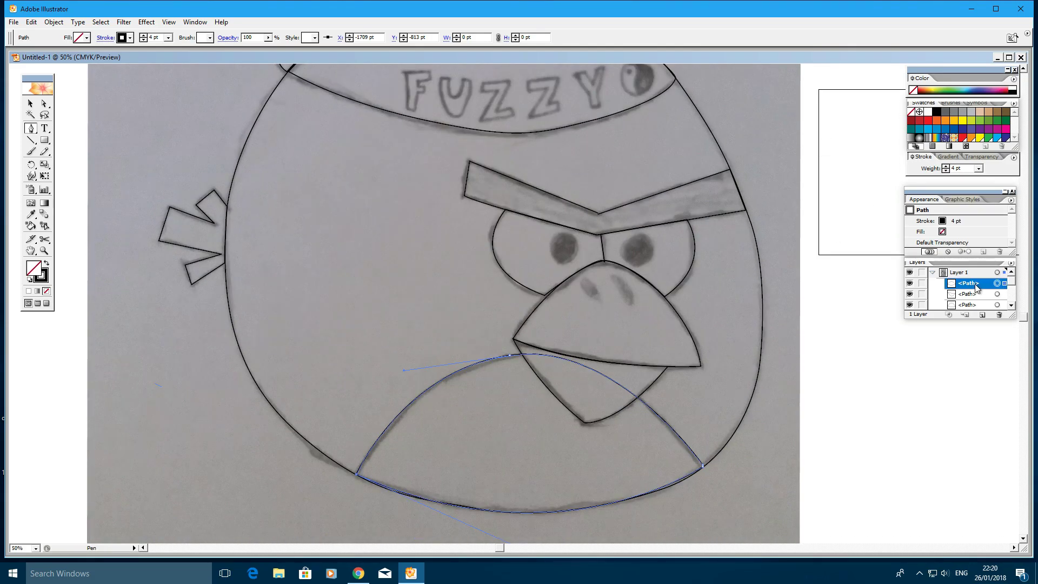
# - Zoom in on the headband and trace closed outlines of the letters F and U
pyautogui.hotkey('ctrl', '+')
pyautogui.click(297, 180)
pyautogui.click(346, 176)
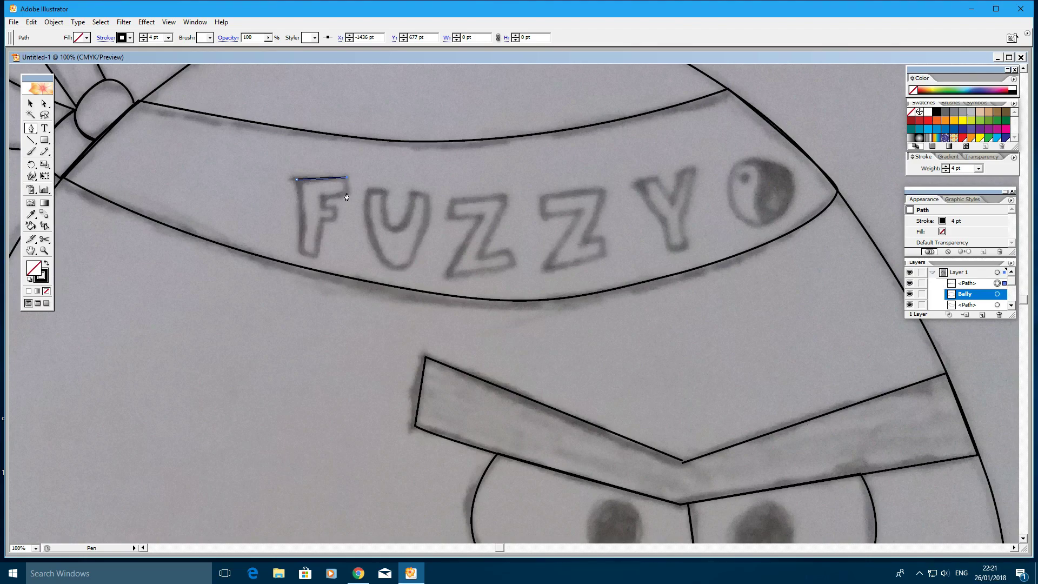
pyautogui.click(315, 254)
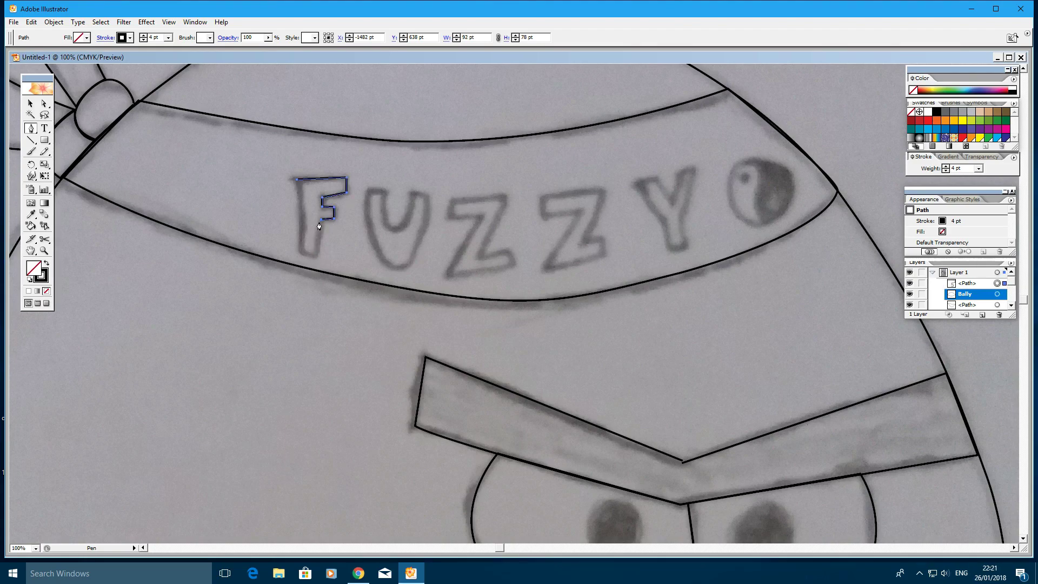
pyautogui.click(301, 252)
pyautogui.click(297, 179)
pyautogui.click(370, 189)
pyautogui.moveTo(392, 230); pyautogui.dragTo(408, 242)
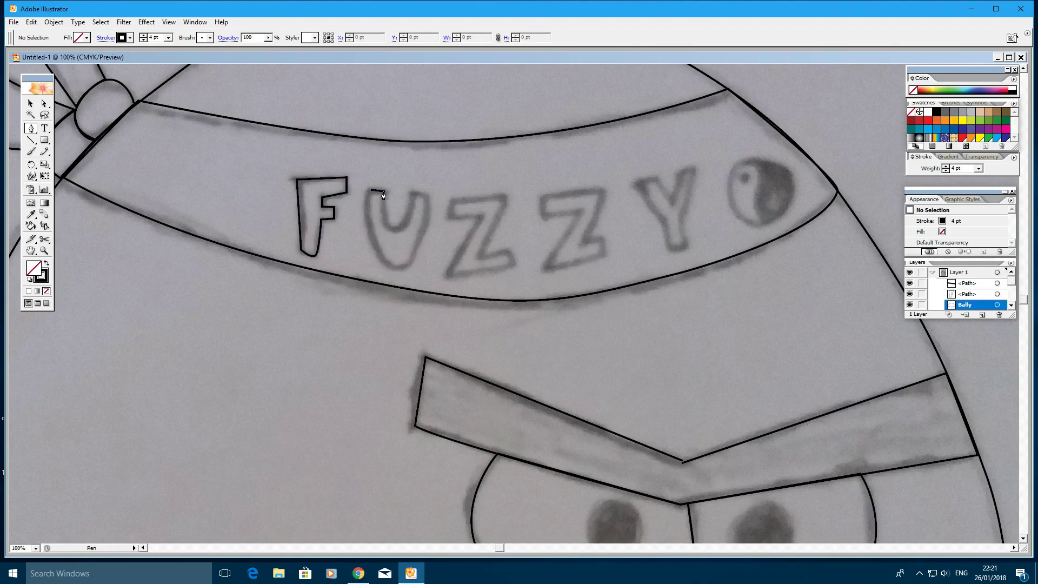
pyautogui.click(425, 198)
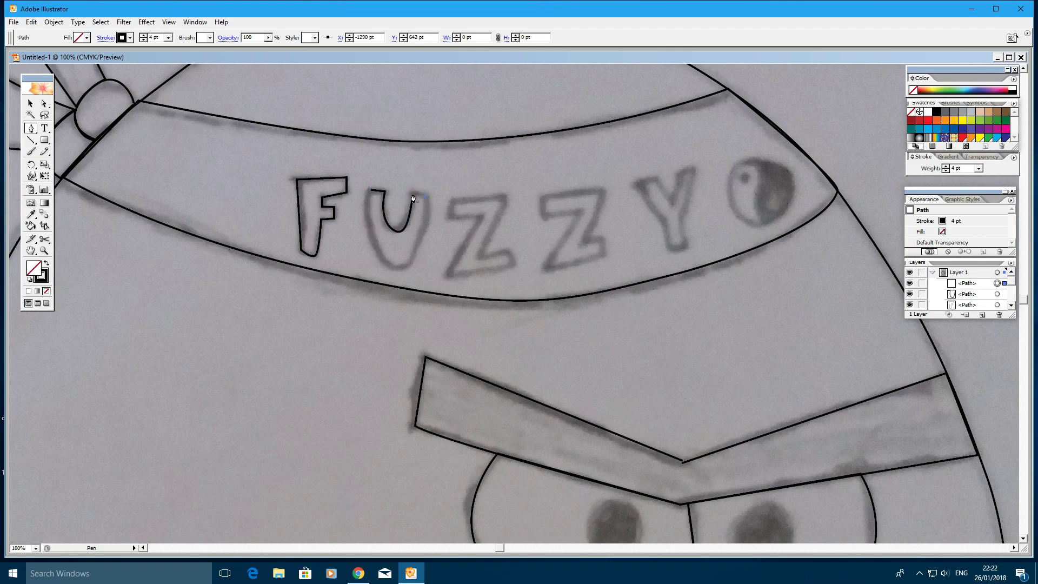
pyautogui.click(370, 189)
# - Trace closed outlines around both Z letters
pyautogui.click(453, 199)
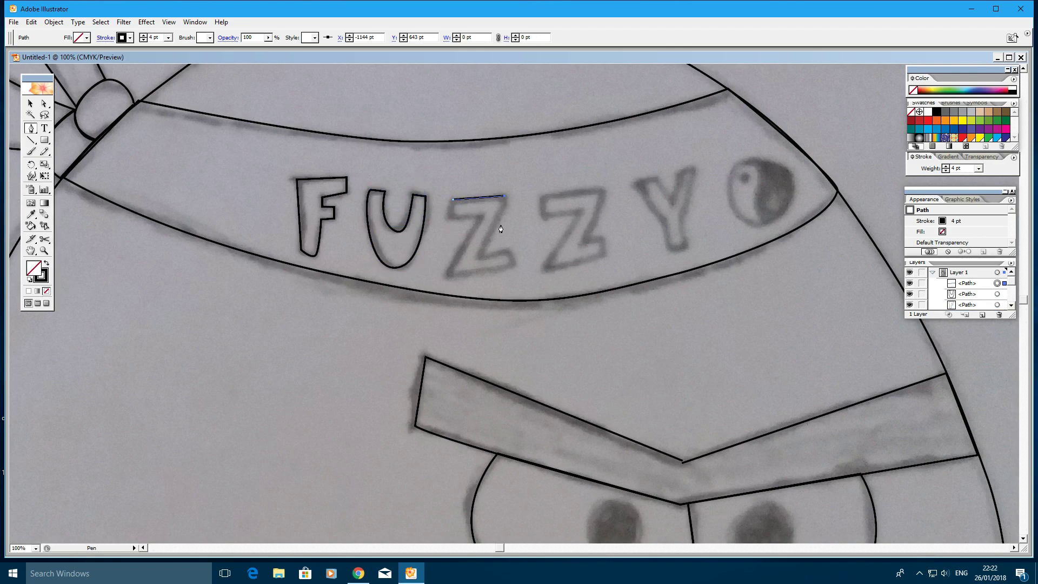
pyautogui.click(504, 196)
pyautogui.click(508, 252)
pyautogui.click(450, 275)
pyautogui.click(479, 216)
pyautogui.click(545, 201)
pyautogui.click(601, 191)
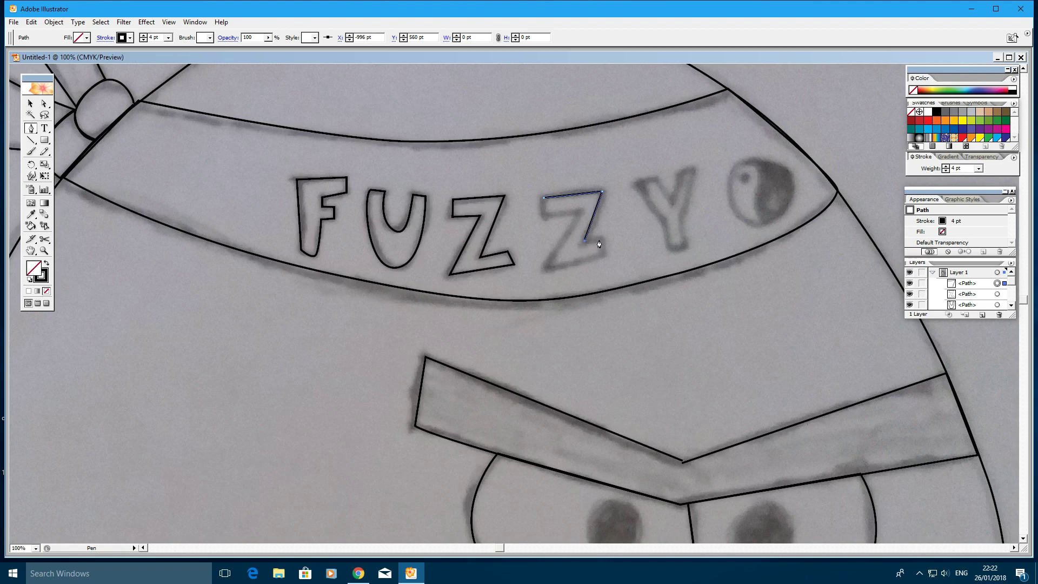
pyautogui.click(603, 254)
pyautogui.click(548, 269)
# - Trace a closed outline around the Y, then zoom in near the eye
pyautogui.click(639, 182)
pyautogui.click(656, 178)
pyautogui.click(694, 168)
pyautogui.click(682, 215)
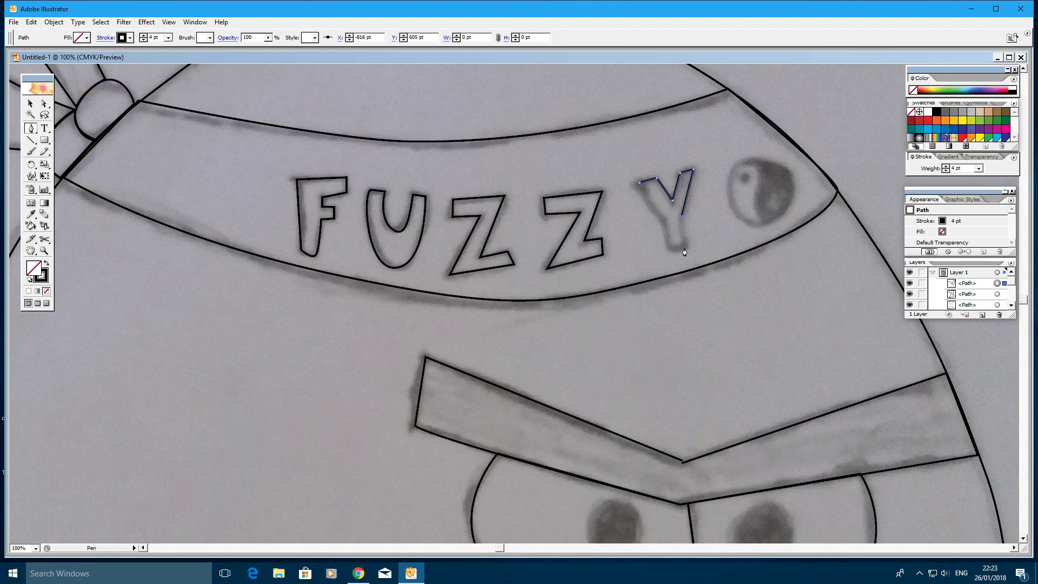
pyautogui.click(671, 247)
pyautogui.click(639, 182)
pyautogui.hotkey('ctrl', '=')
# - Draw a circle over the yin-yang sketch with the Ellipse tool
pyautogui.hscroll(5, 626, 429)
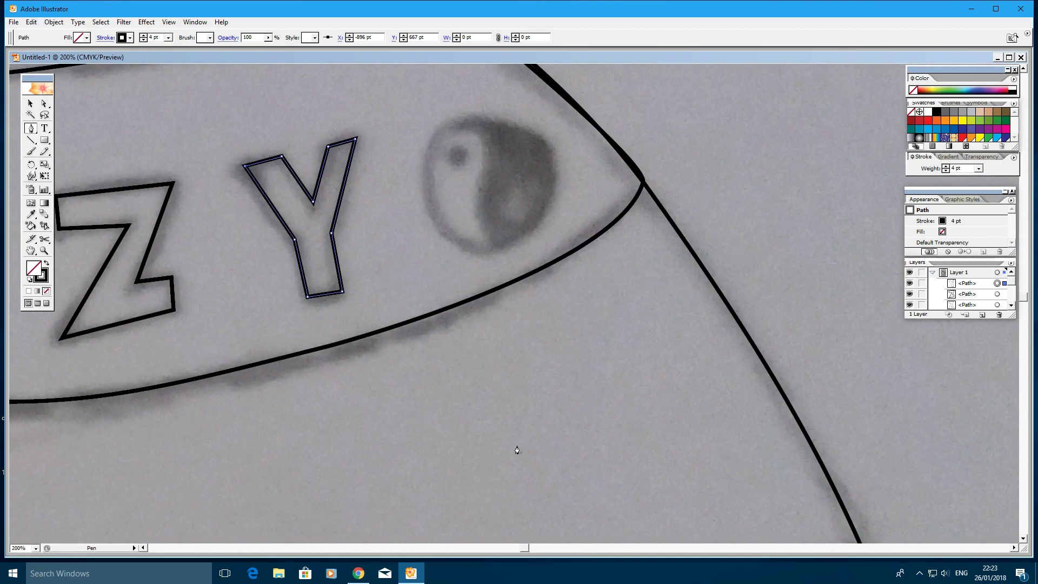
pyautogui.moveTo(44, 139); pyautogui.dragTo(66, 139)
pyautogui.moveTo(494, 133)
pyautogui.mouseDown()
pyautogui.moveTo(539, 137)
pyautogui.moveTo(554, 111)
pyautogui.mouseUp()
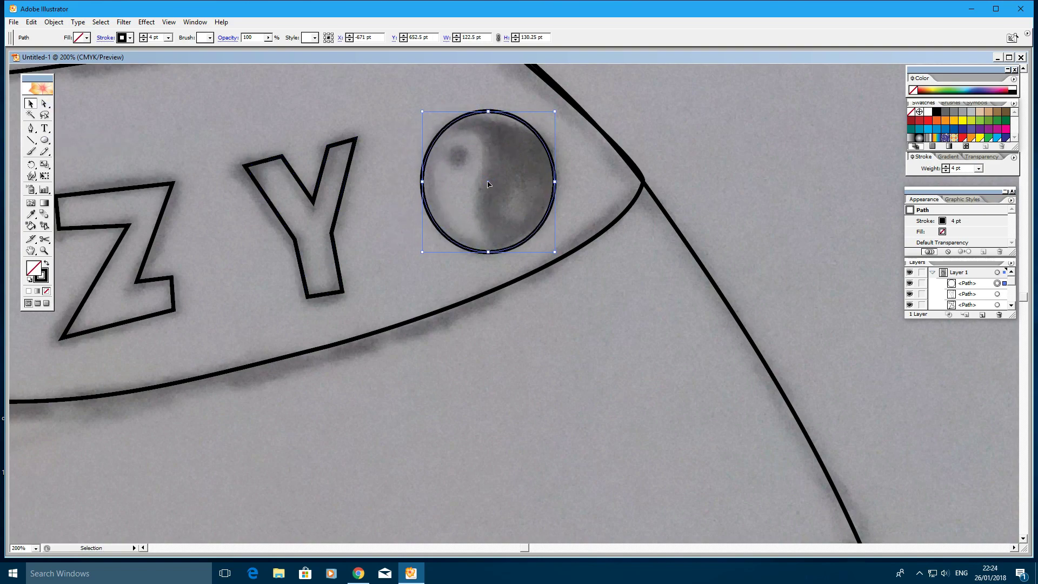
# - Pen-trace the S-shaped dividing curve from the circle's top through its centre to the bottom
pyautogui.click(30, 130)
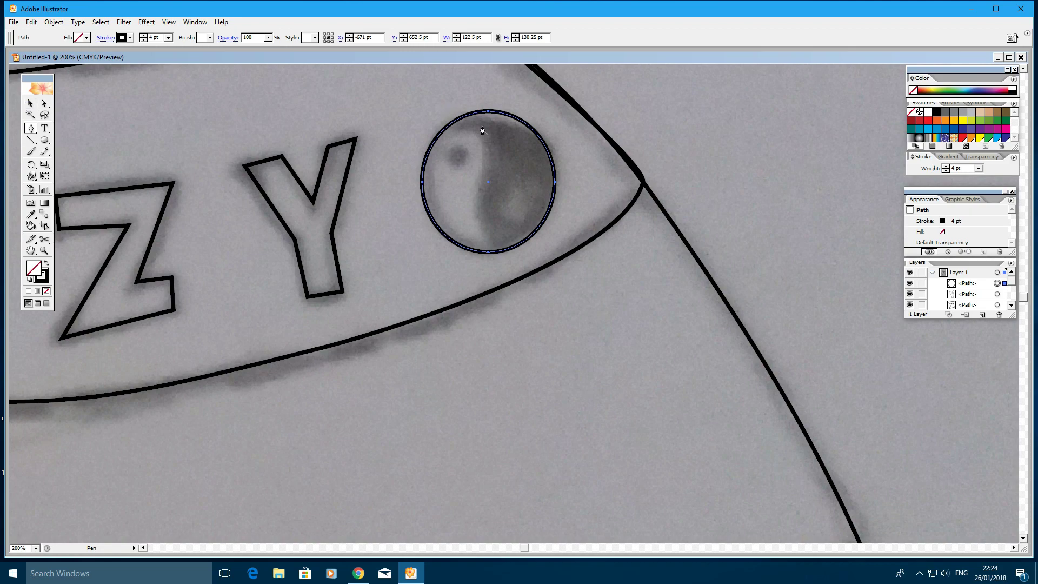
pyautogui.click(488, 112)
pyautogui.hotkey('ctrl', 'z')
pyautogui.keyDown('ctrl'); pyautogui.click(489, 128); pyautogui.keyUp('ctrl')
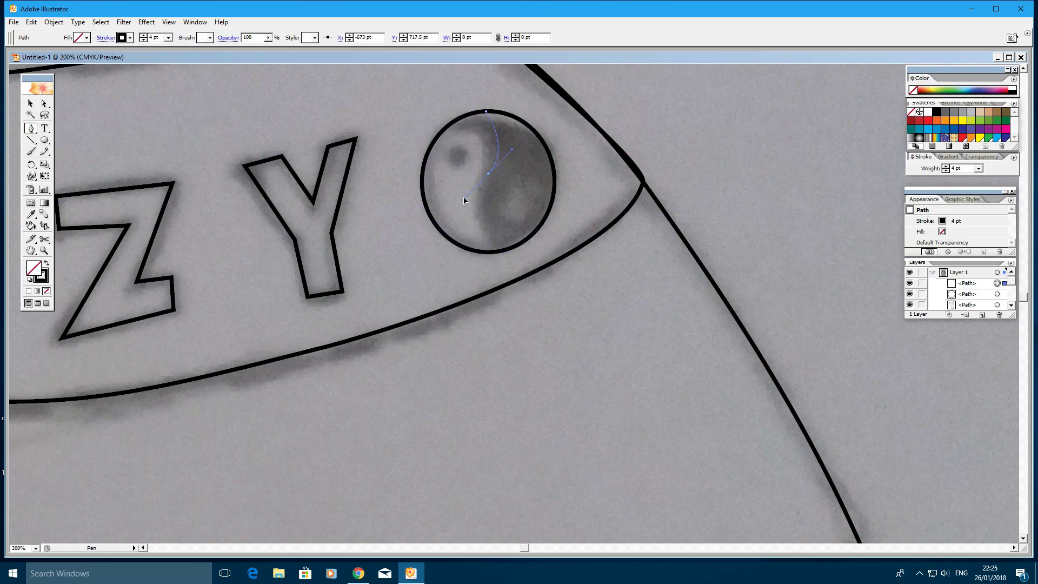
pyautogui.moveTo(464, 206); pyautogui.dragTo(465, 205)
pyautogui.click(490, 252)
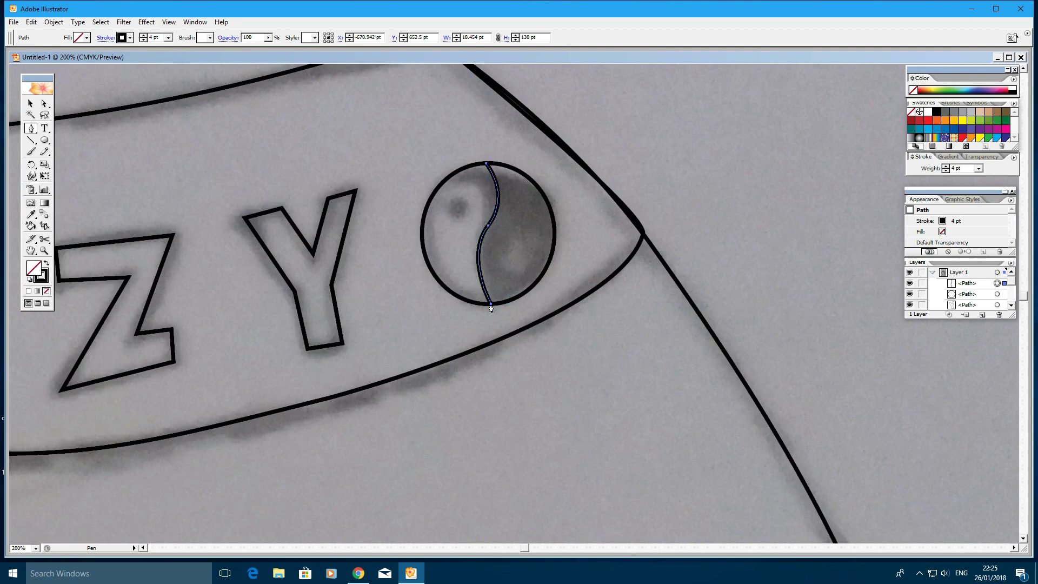
pyautogui.scroll(2, 491, 361)
# - Close the left half with a curve along the circle's left edge back to the bottom point
pyautogui.moveTo(486, 215); pyautogui.dragTo(586, 153)
pyautogui.hotkey('ctrl', 'z')
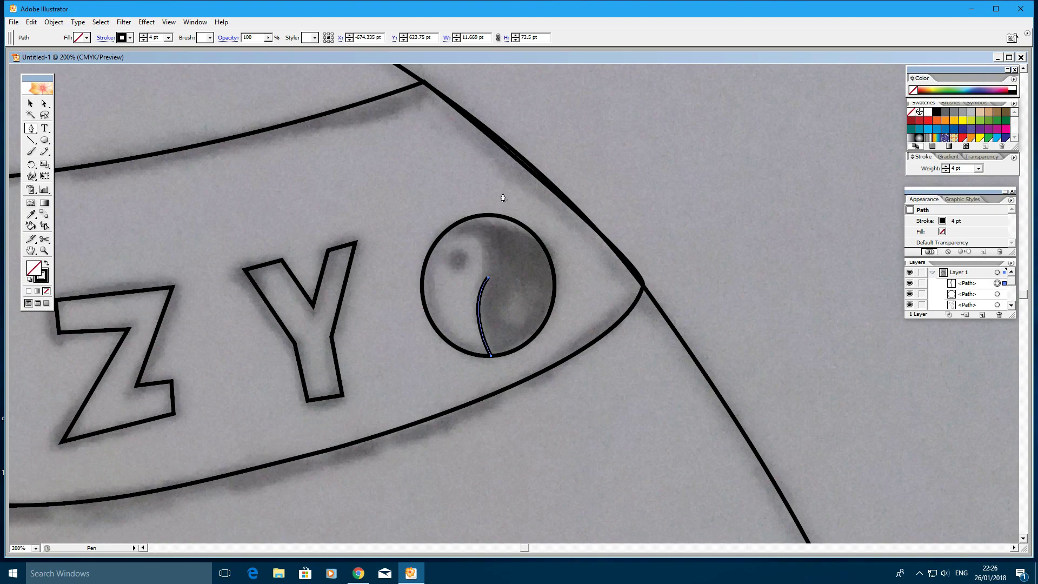
pyautogui.click(491, 355)
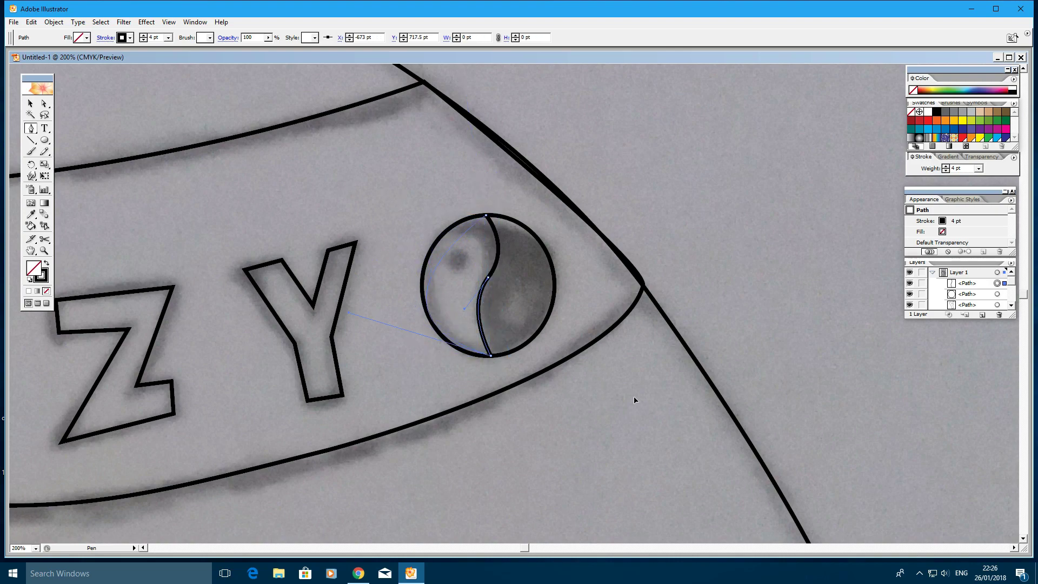
pyautogui.hotkey('ctrl', 'z')
pyautogui.moveTo(421, 292); pyautogui.dragTo(421, 373)
pyautogui.click(491, 356)
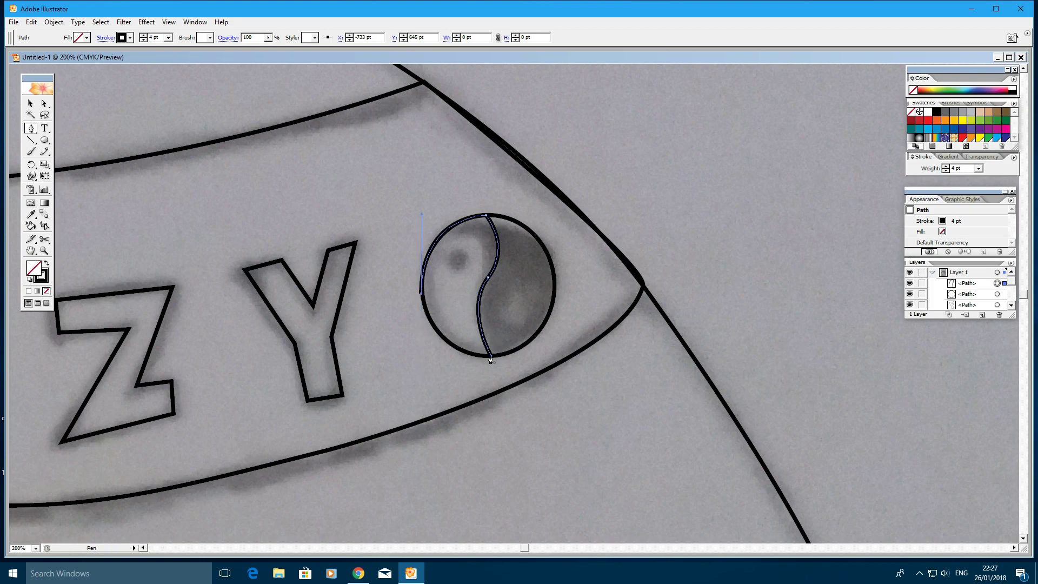
pyautogui.moveTo(491, 357); pyautogui.dragTo(553, 364)
# - Name the new half 'Arm right' and move it back into the circle
pyautogui.doubleClick(967, 283)
pyautogui.write('Arm right')
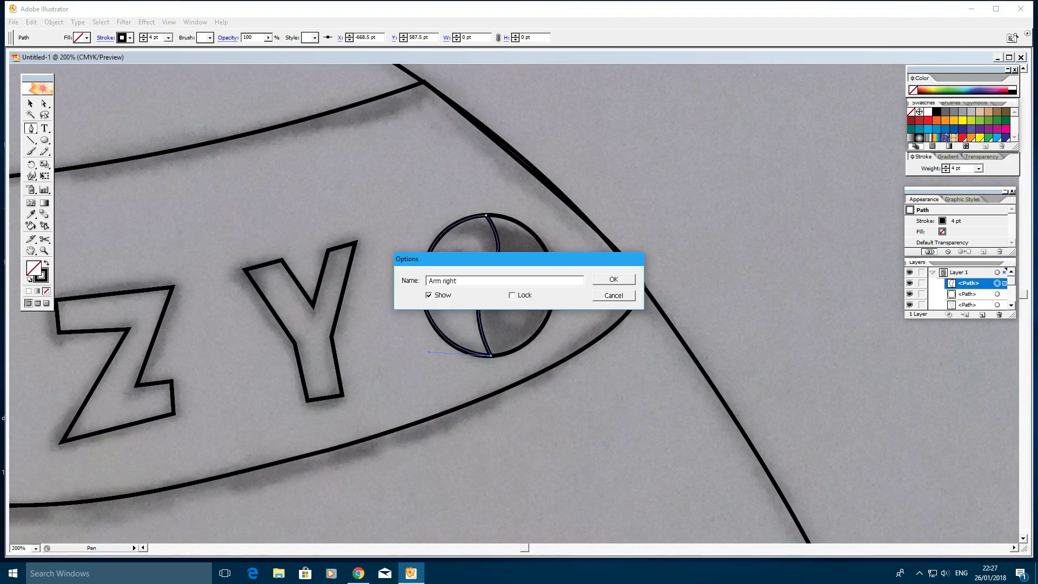
pyautogui.press('Return')
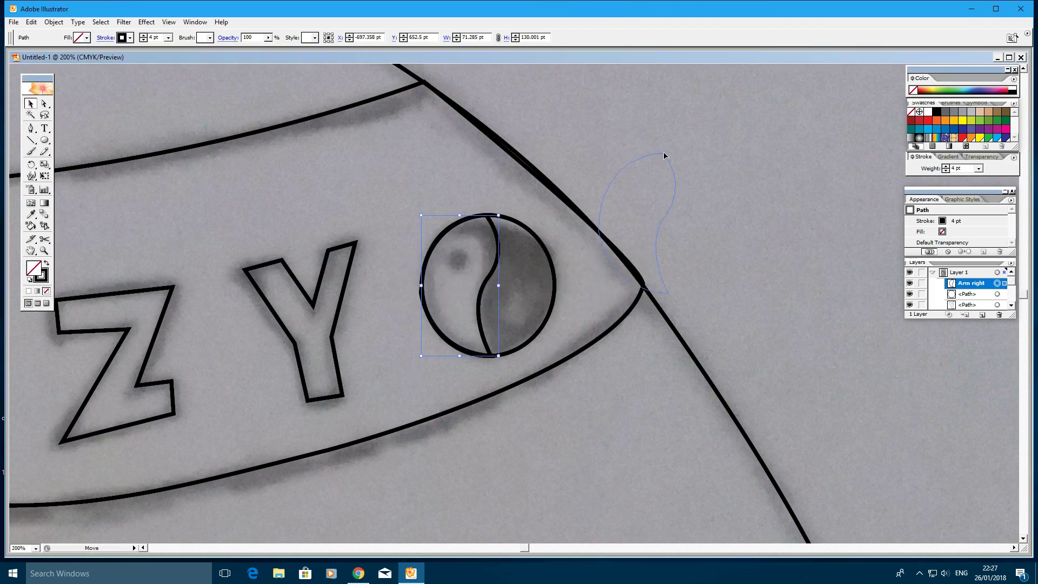
pyautogui.moveTo(487, 219); pyautogui.dragTo(680, 108)
pyautogui.press('v')
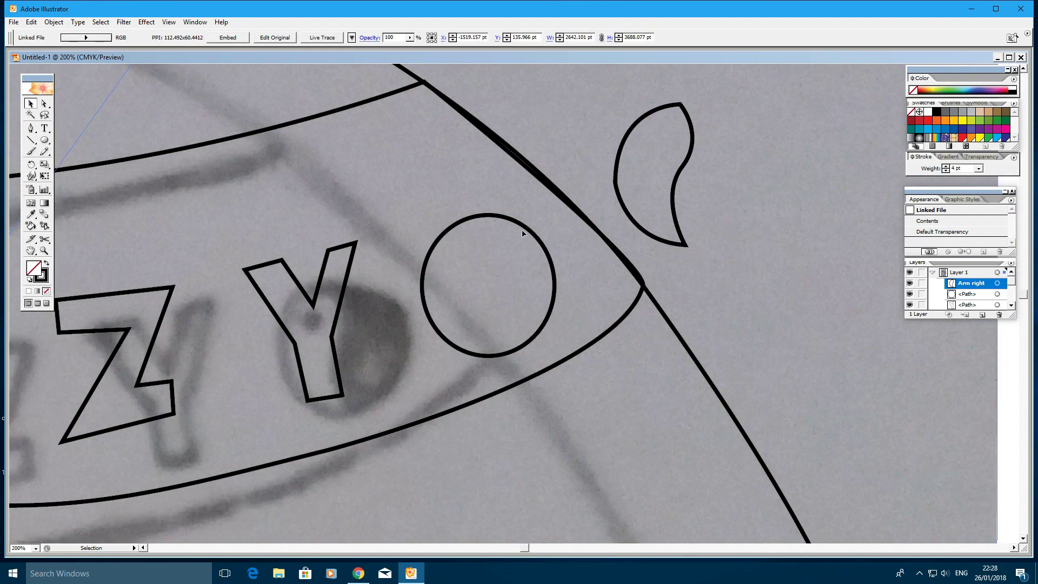
pyautogui.moveTo(470, 221); pyautogui.dragTo(471, 221)
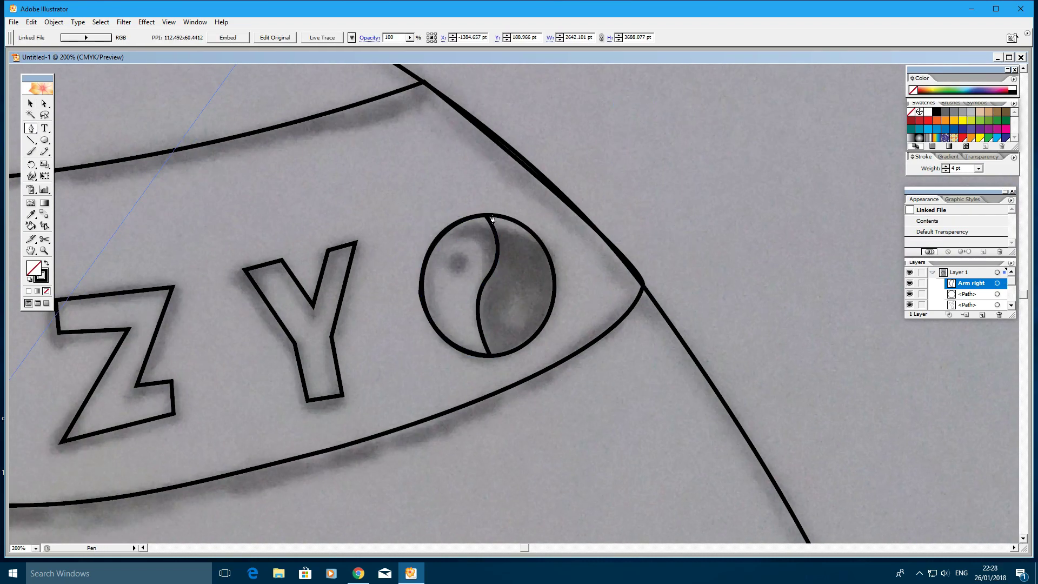
# - Pen-draw the other yin-yang half along the S-curve
pyautogui.press('p')
pyautogui.click(485, 215)
pyautogui.moveTo(462, 292); pyautogui.dragTo(451, 327)
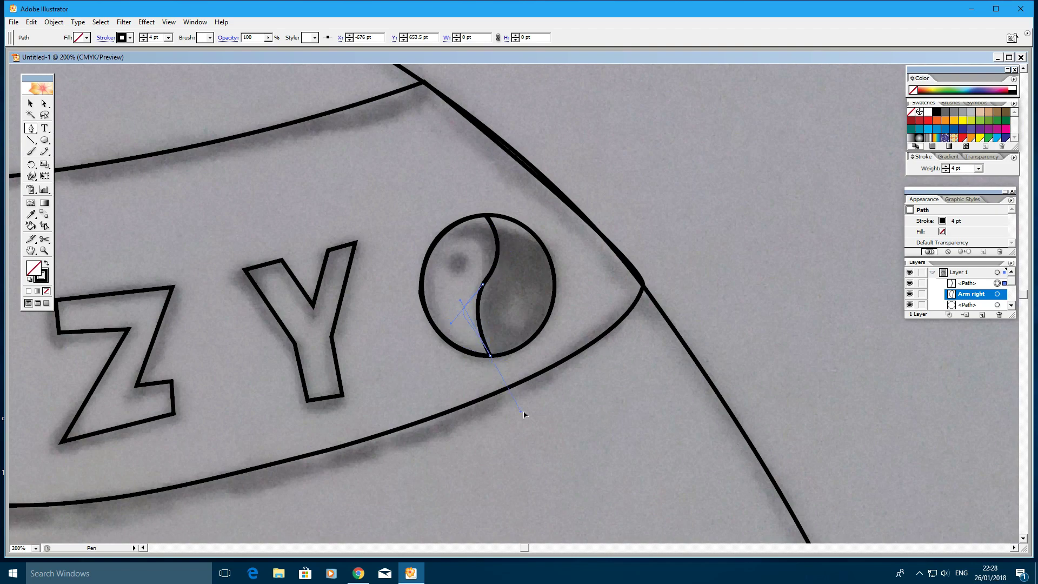
pyautogui.keyDown('ctrl'); pyautogui.click(487, 221); pyautogui.keyUp('ctrl')
pyautogui.moveTo(487, 275); pyautogui.dragTo(495, 255)
pyautogui.click(485, 217)
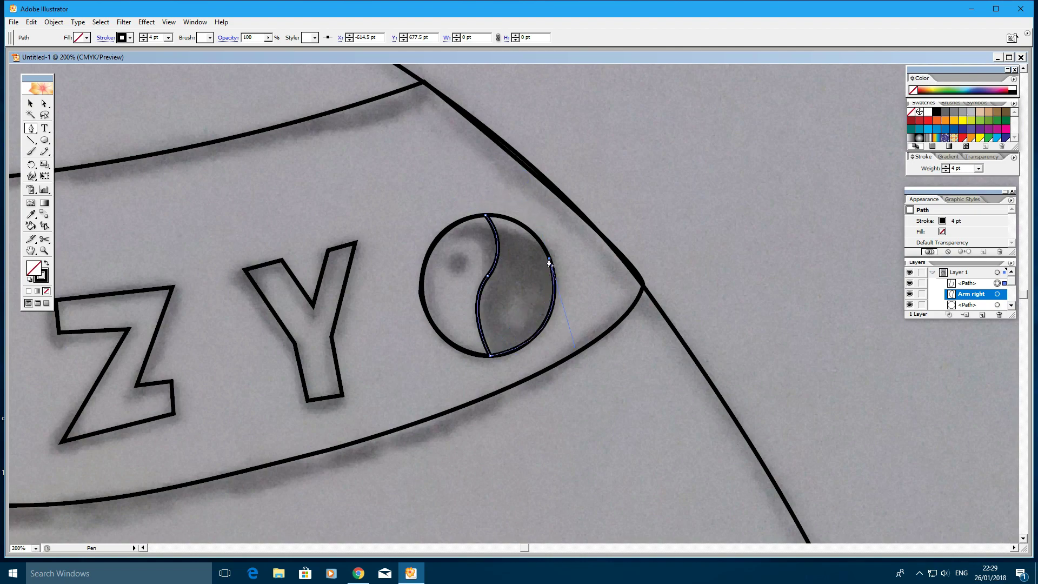
pyautogui.click(468, 280)
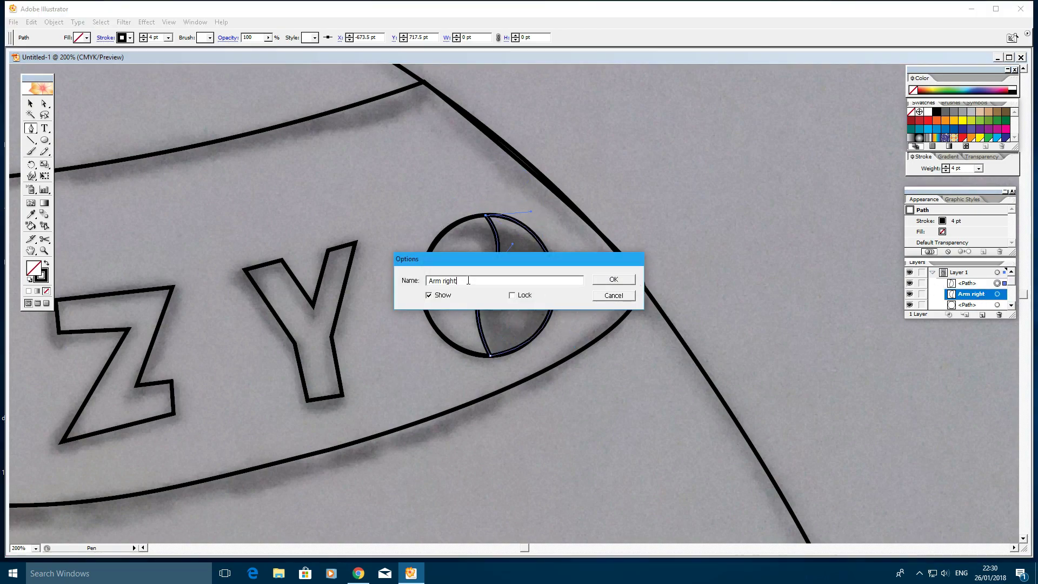
# - Draw a small dot circle inside the yin-yang and zoom to the whole headband
pyautogui.click(45, 141)
pyautogui.moveTo(444, 264)
pyautogui.mouseDown()
pyautogui.moveTo(464, 283)
pyautogui.moveTo(463, 258)
pyautogui.moveTo(518, 325)
pyautogui.mouseUp()
pyautogui.press('v')
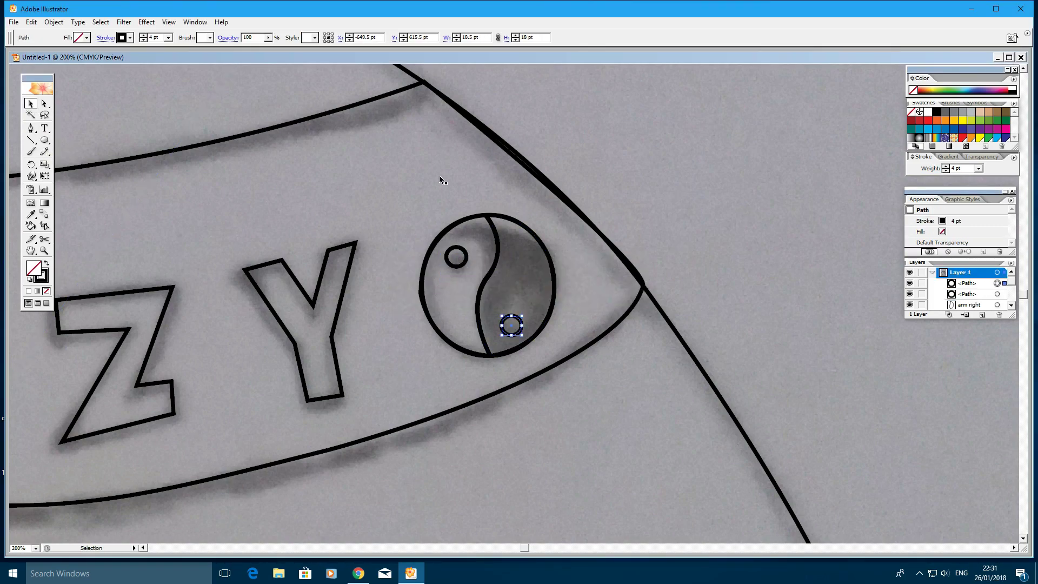
pyautogui.hotkey('ctrl', '0')
pyautogui.hotkey('ctrl', '+')
pyautogui.hotkey('ctrl', '+')
# - Open the dot path's naming options and close them without changes
pyautogui.click(1011, 306)
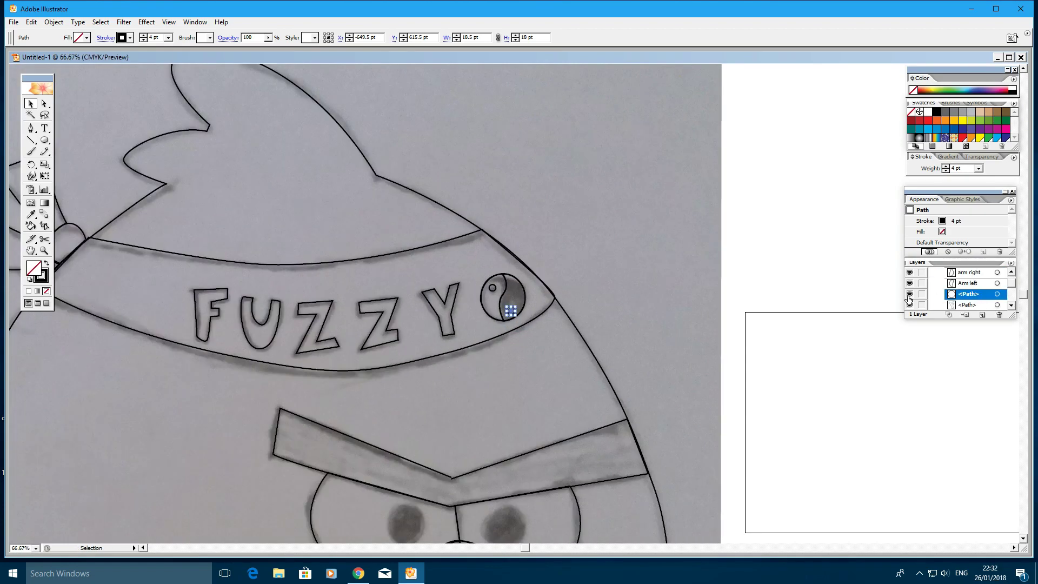
pyautogui.doubleClick(973, 294)
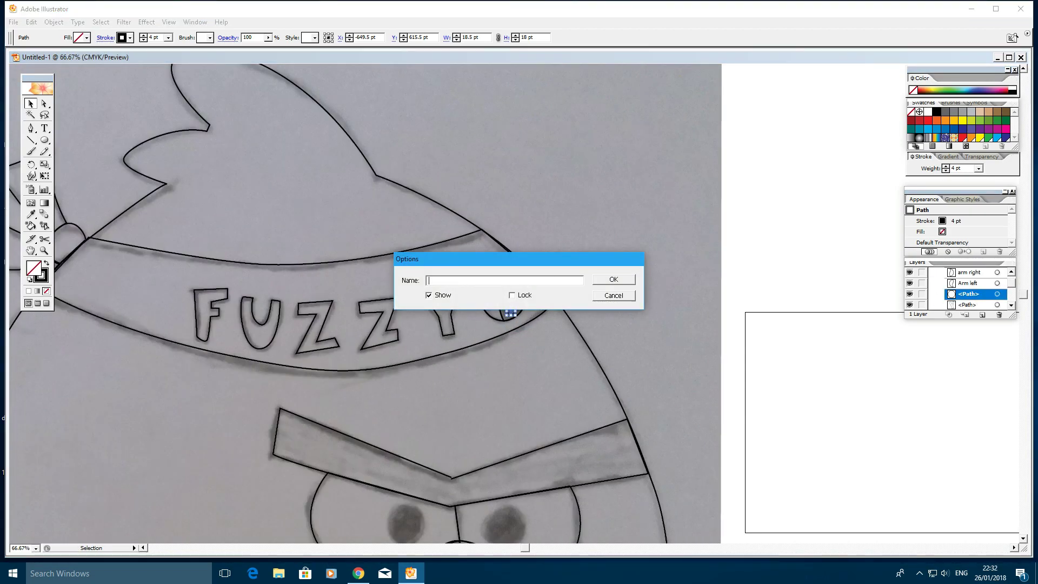
pyautogui.press('Return')
pyautogui.scroll(3, 951, 296)
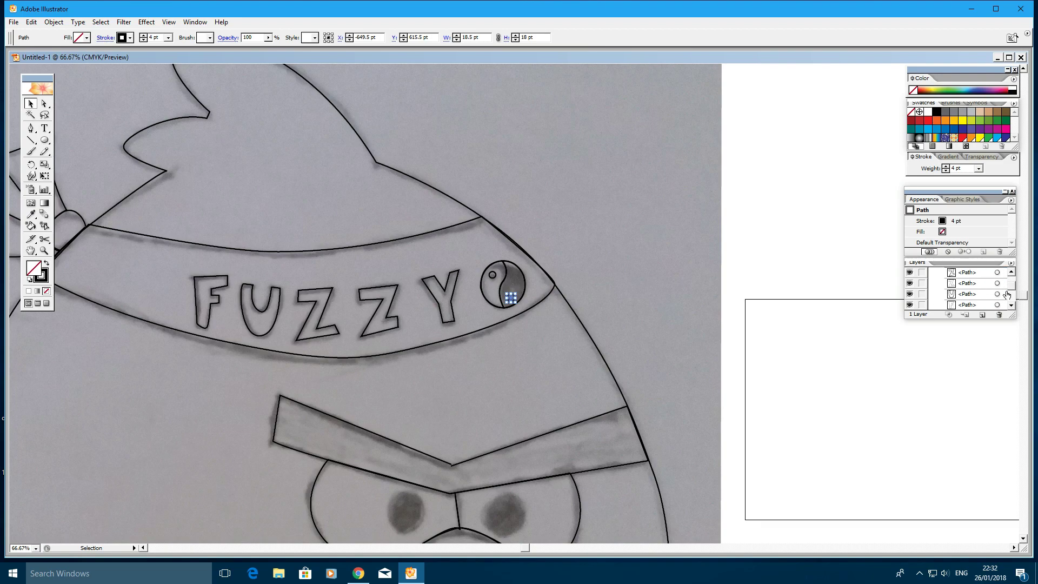
pyautogui.scroll(-5, 528, 303)
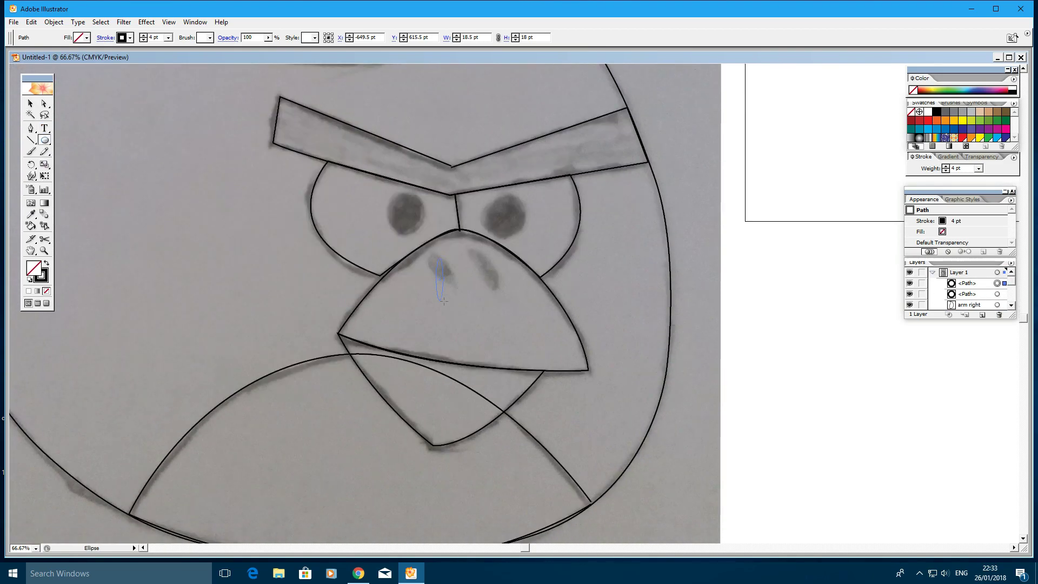
# - Draw two nostril ellipses on the upper beak and rotate both diagonally
pyautogui.moveTo(443, 301); pyautogui.dragTo(447, 301)
pyautogui.moveTo(520, 324)
pyautogui.mouseDown()
pyautogui.moveTo(527, 319)
pyautogui.moveTo(486, 268)
pyautogui.mouseUp()
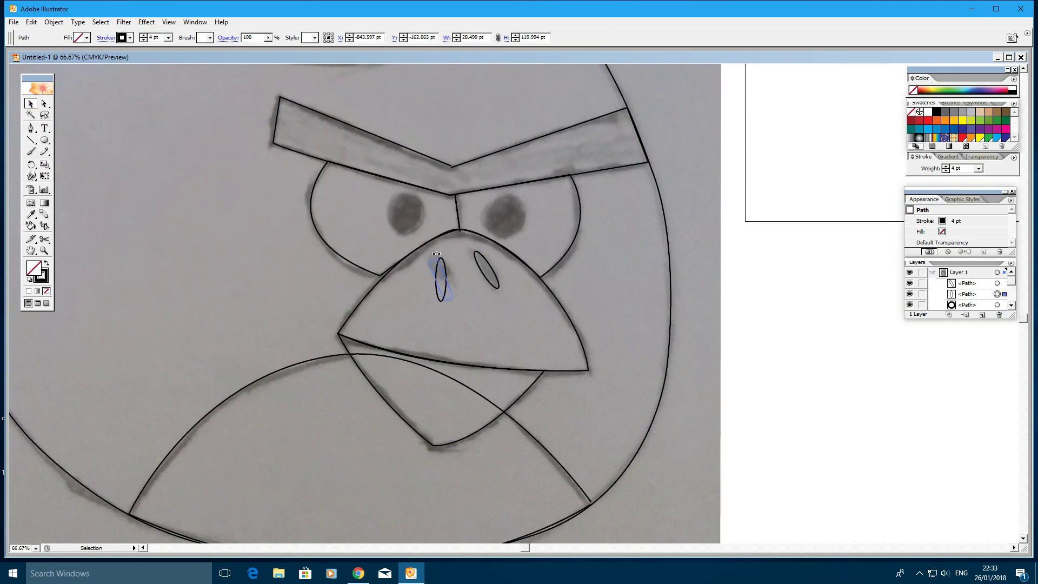
pyautogui.click(441, 281)
pyautogui.moveTo(443, 301); pyautogui.dragTo(457, 285)
pyautogui.click(473, 295)
# - Scroll the Layers panel down and select the 'arm out' path
pyautogui.scroll(-1, 521, 326)
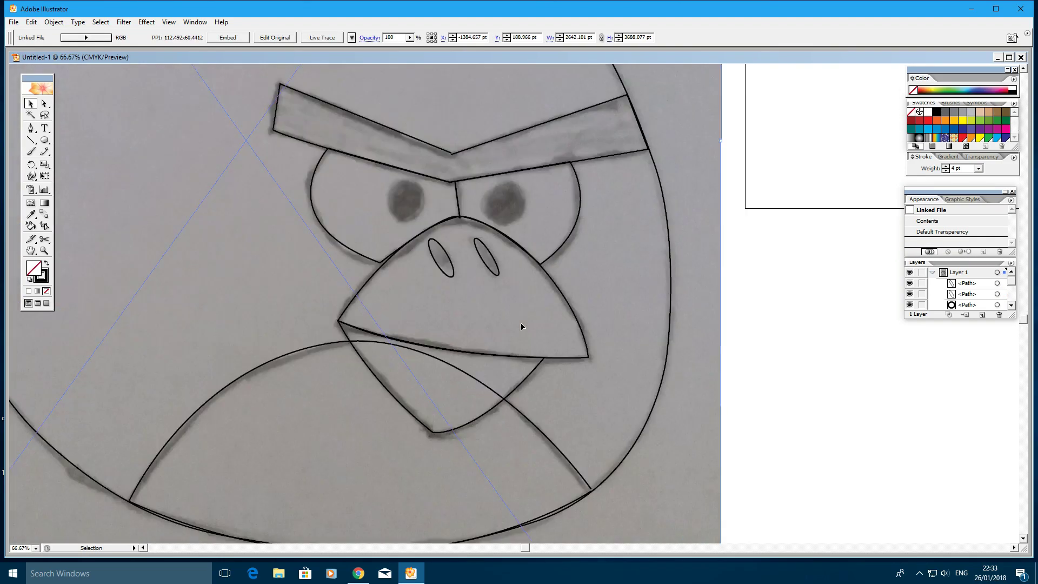
pyautogui.scroll(-2, 1001, 289)
pyautogui.click(1005, 284)
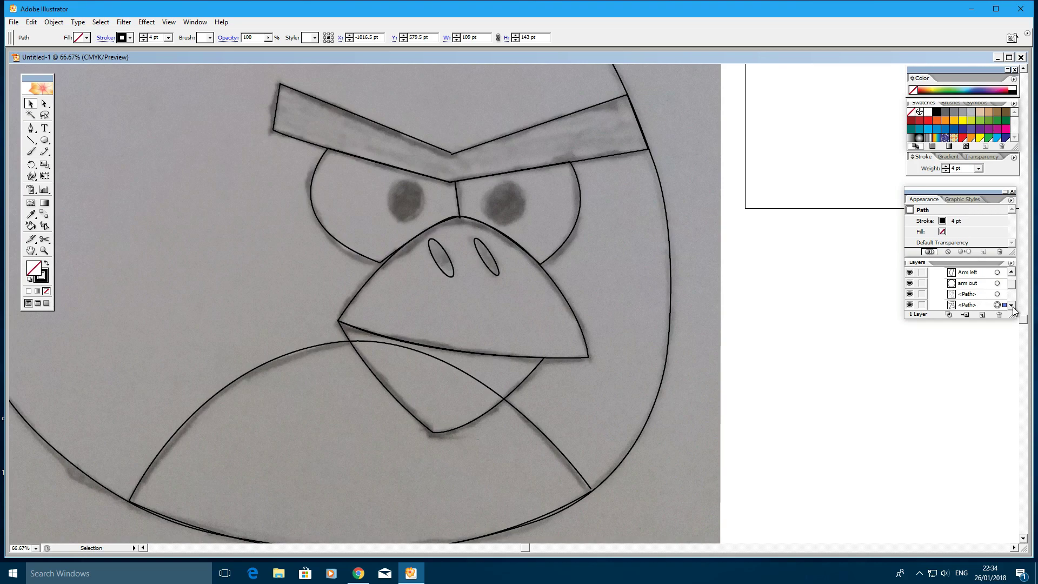
# - Name the eye outline paths 'eye right' and 'eye left'
pyautogui.hotkey('ctrl', '-')
pyautogui.scroll(-1, 973, 292)
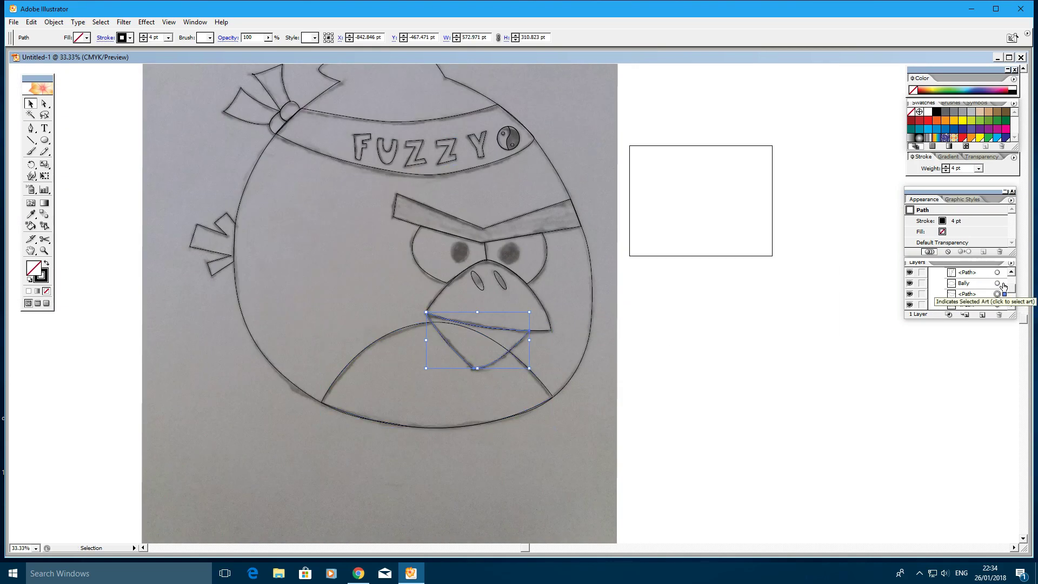
pyautogui.click(997, 293)
pyautogui.doubleClick(973, 294)
pyautogui.write('eye right')
pyautogui.press('Return')
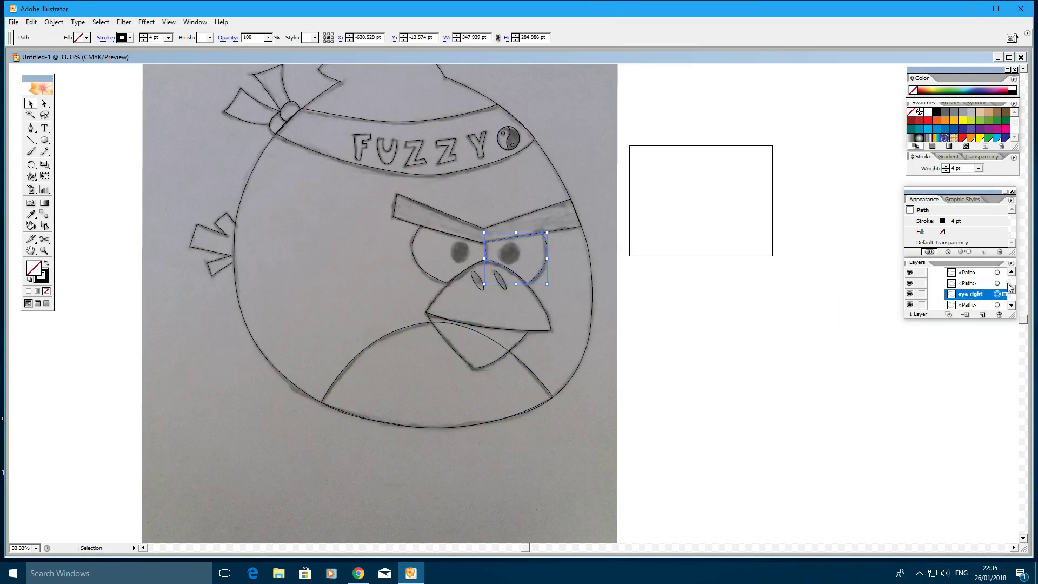
pyautogui.click(997, 305)
pyautogui.doubleClick(973, 304)
pyautogui.write('eye left')
pyautogui.press('Return')
# - Draw a circle over the right pupil and resize the left pupil circle to fit
pyautogui.hotkey('ctrl', '+')
pyautogui.press('l')
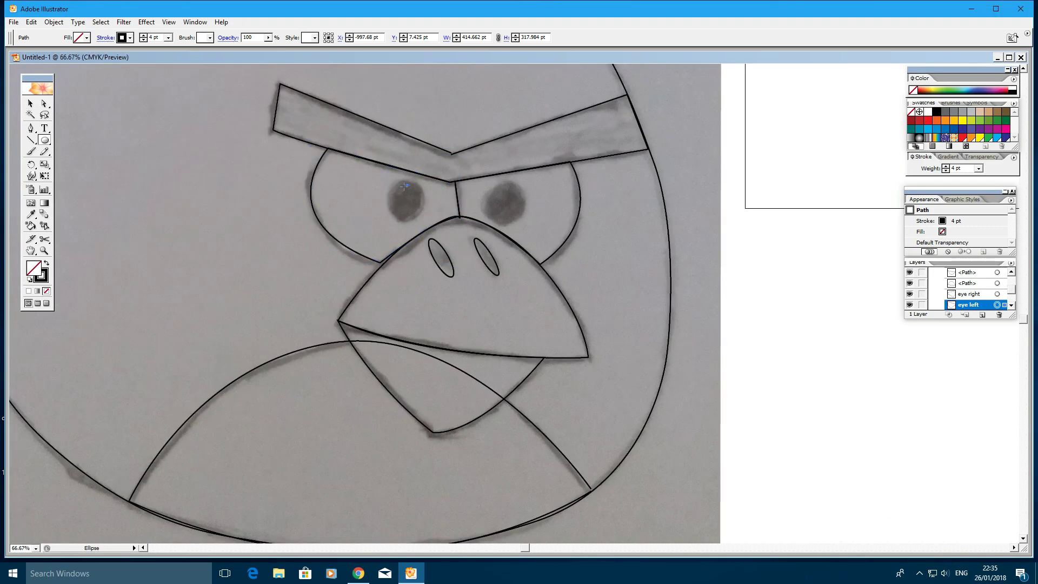
pyautogui.moveTo(496, 285)
pyautogui.mouseDown()
pyautogui.moveTo(531, 321)
pyautogui.moveTo(510, 207)
pyautogui.mouseUp()
pyautogui.press('v')
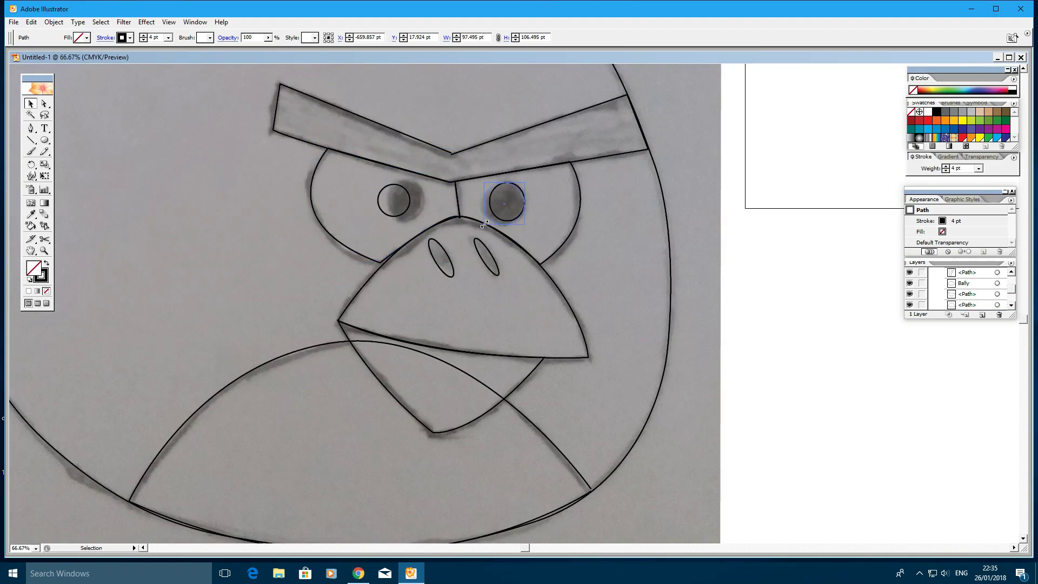
pyautogui.click(379, 200)
pyautogui.moveTo(410, 216); pyautogui.dragTo(428, 223)
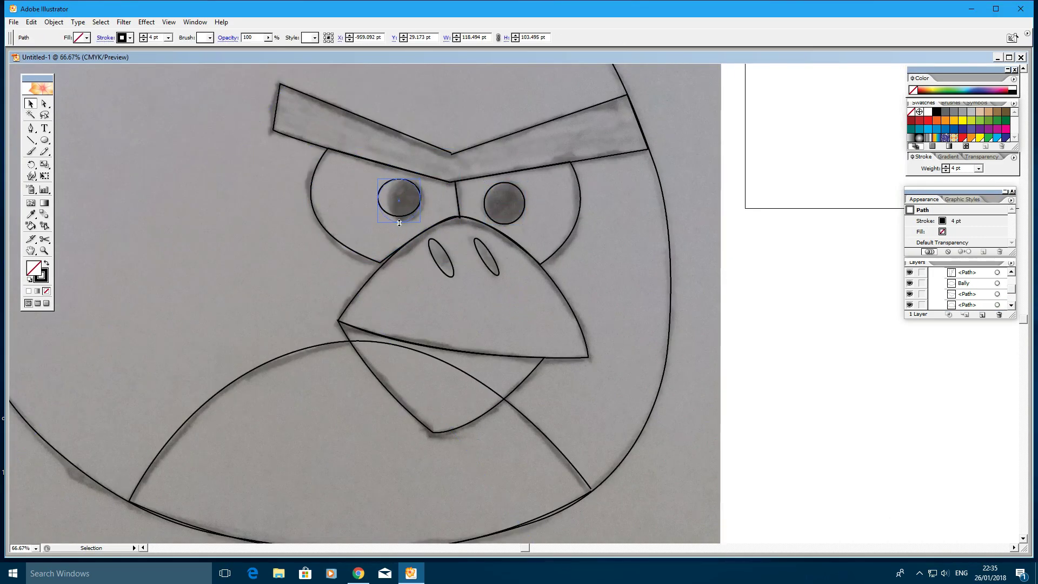
pyautogui.click(497, 241)
# - Name the pupil circles 'eye in right' and 'eye in left'
pyautogui.doubleClick(967, 283)
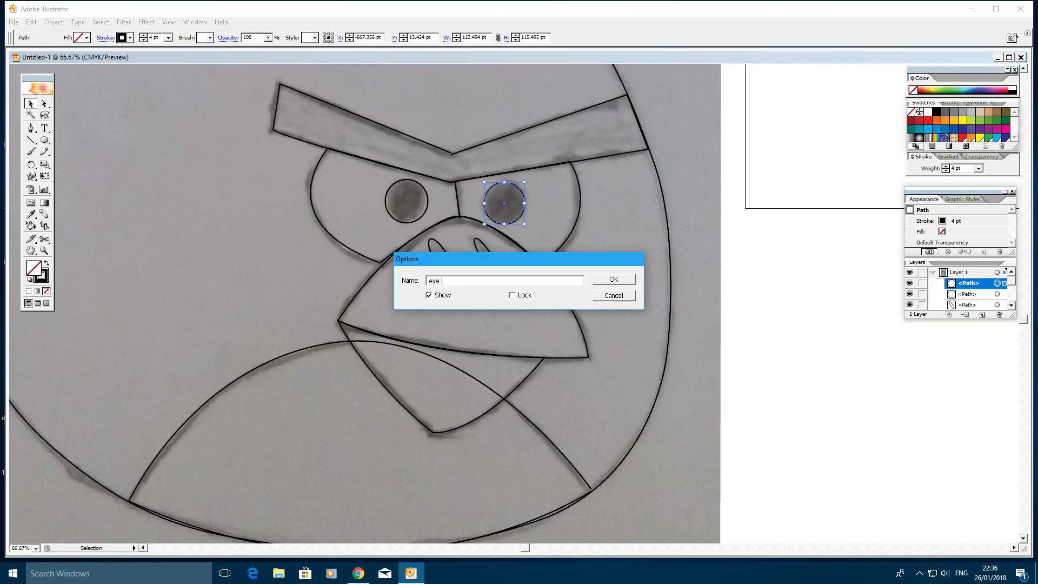
pyautogui.write('eye in right')
pyautogui.press('Return')
pyautogui.doubleClick(967, 293)
pyautogui.write('eye in left')
pyautogui.click(616, 281)
# - Name the nostril paths 'hole n right' and 'Hole nose left'
pyautogui.scroll(-1, 968, 286)
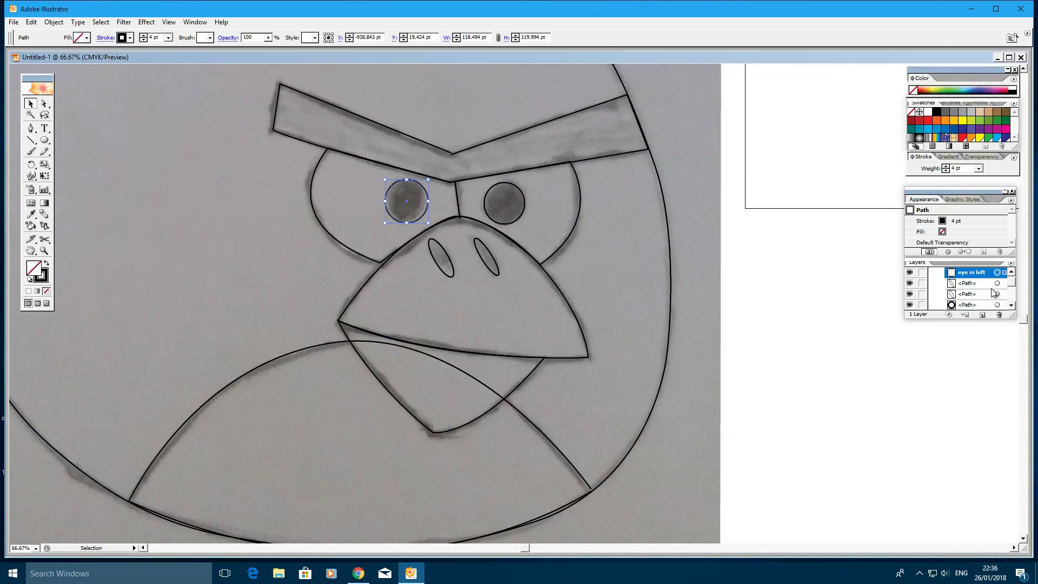
pyautogui.click(968, 283)
pyautogui.doubleClick(967, 283)
pyautogui.write('hole n')
pyautogui.write(' right')
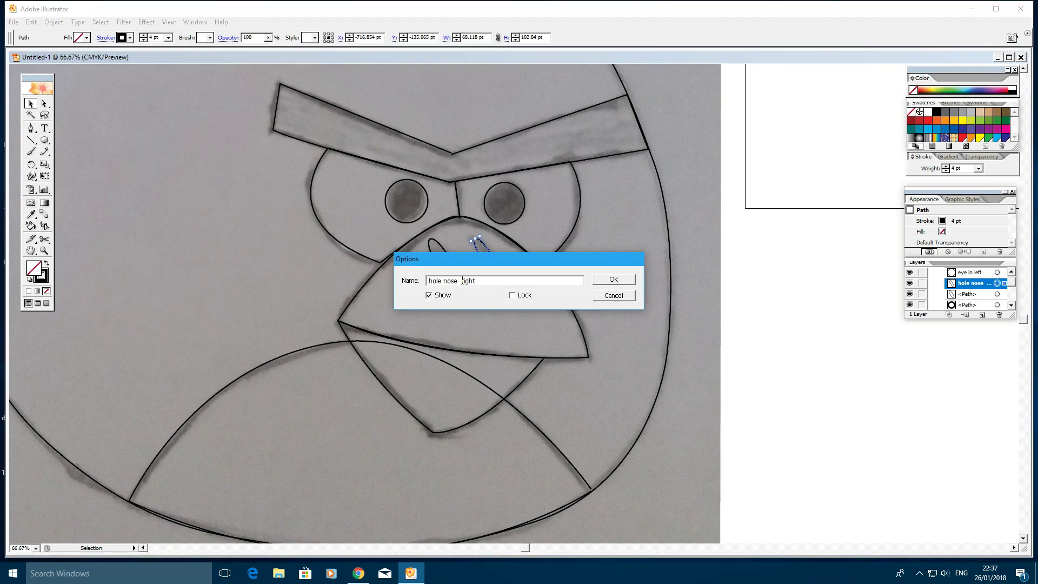
pyautogui.press('Return')
pyautogui.doubleClick(968, 293)
pyautogui.write('Hole nose left')
pyautogui.press('Return')
# - Name the lower beak 'mouth down' and the upper beak 'mouth up'
pyautogui.scroll(-1, 435, 223)
pyautogui.scroll(3, 436, 224)
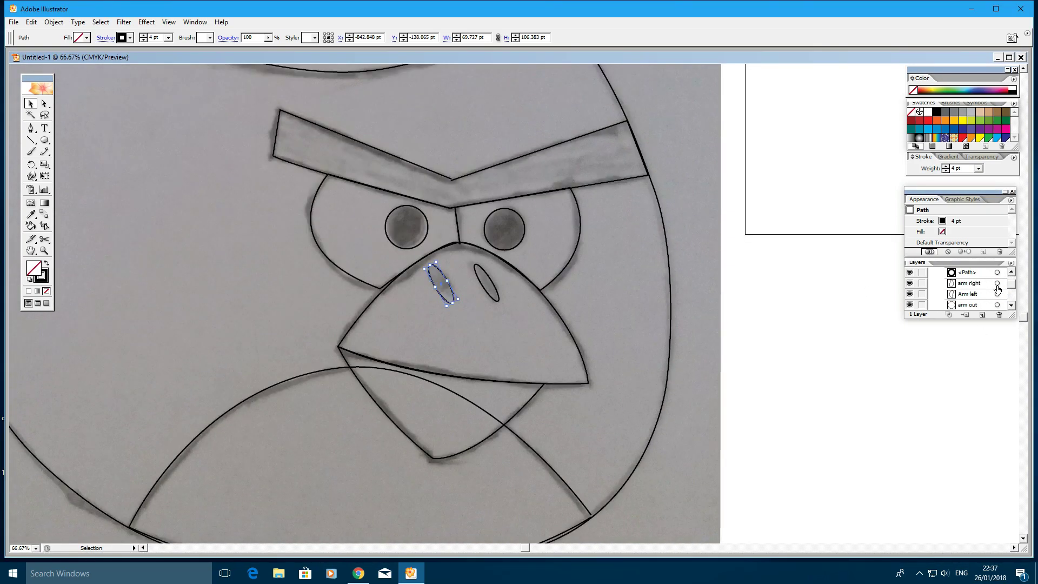
pyautogui.hotkey('ctrl', '-')
pyautogui.click(997, 293)
pyautogui.click(967, 293)
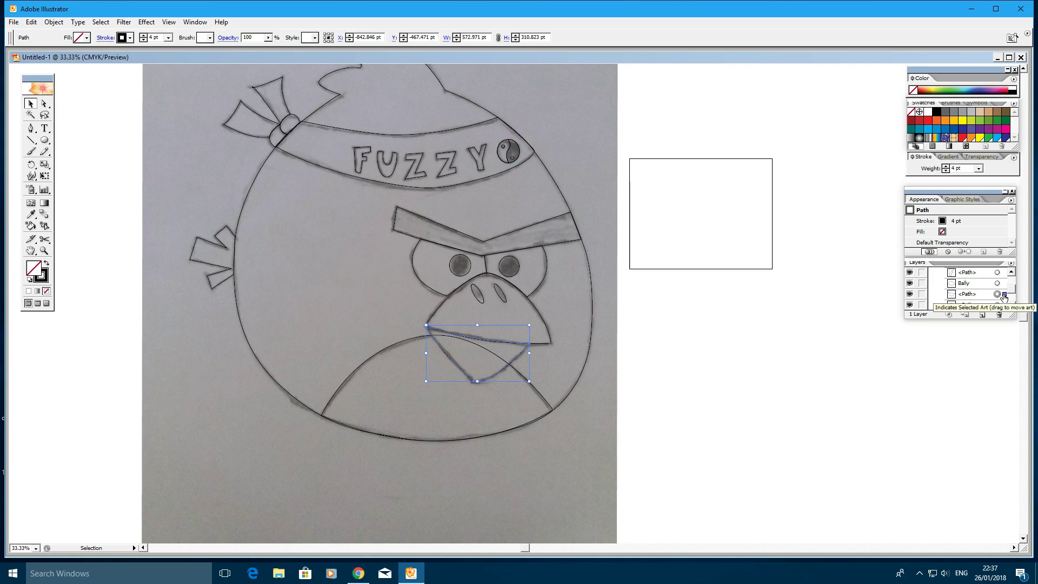
pyautogui.doubleClick(968, 294)
pyautogui.write('mouth down')
pyautogui.press('Return')
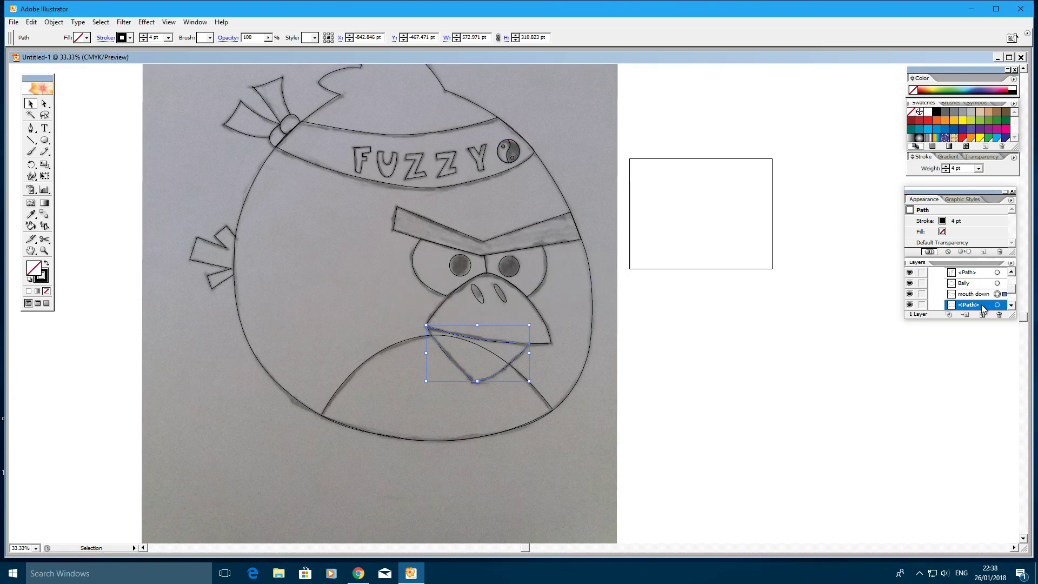
pyautogui.doubleClick(968, 305)
pyautogui.write('mouth up')
pyautogui.press('Return')
# - Name the eyebrow path 'eeyelash' and the tail path 'Tail'
pyautogui.click(997, 305)
pyautogui.scroll(-1, 1002, 306)
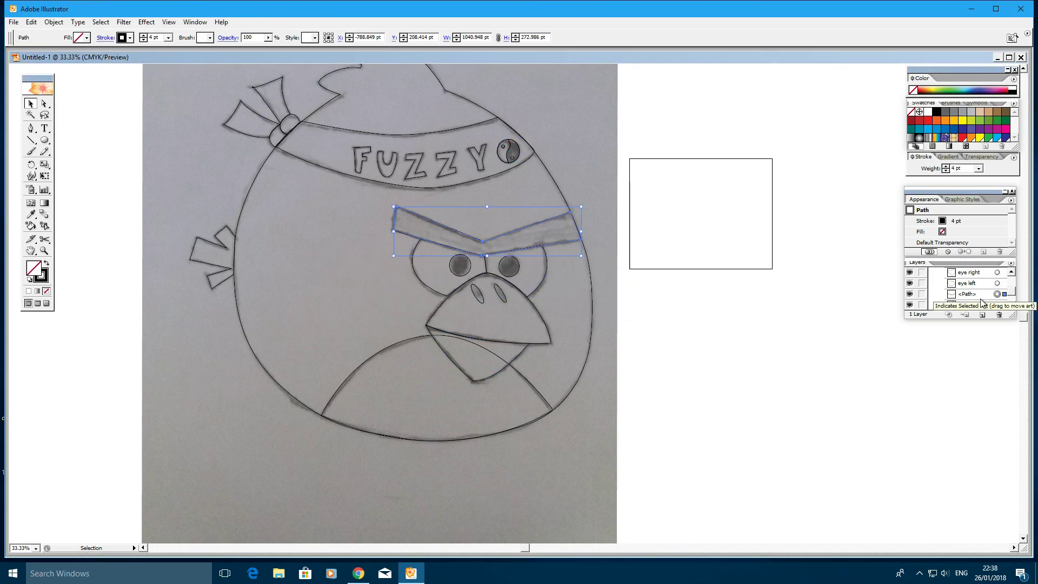
pyautogui.doubleClick(968, 294)
pyautogui.write('eeyelash')
pyautogui.press('Return')
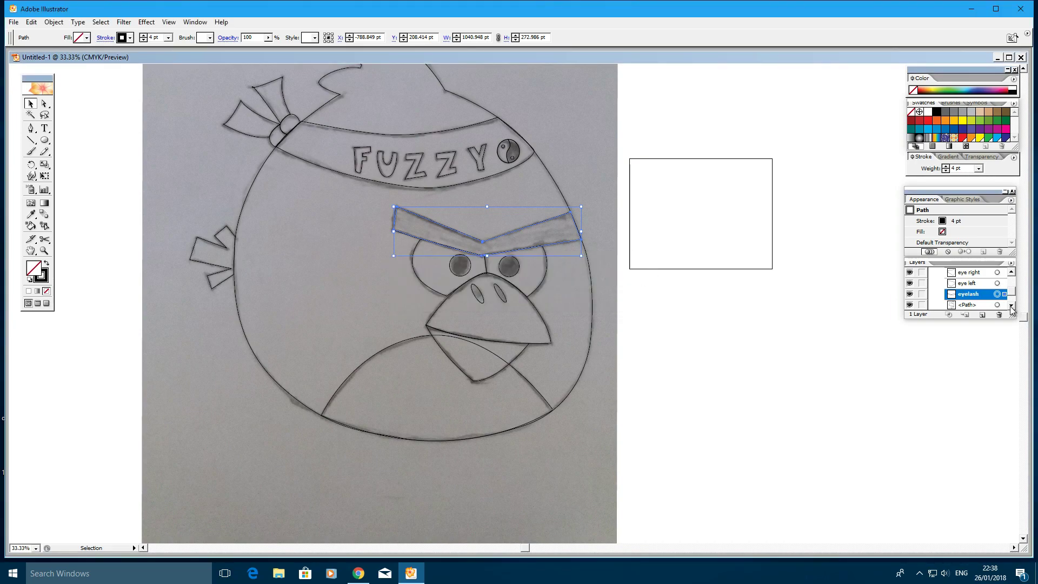
pyautogui.doubleClick(967, 293)
pyautogui.write('Tail')
pyautogui.press('Return')
# - Select the headband tie, knot and body outline paths in the Layers list
pyautogui.click(997, 305)
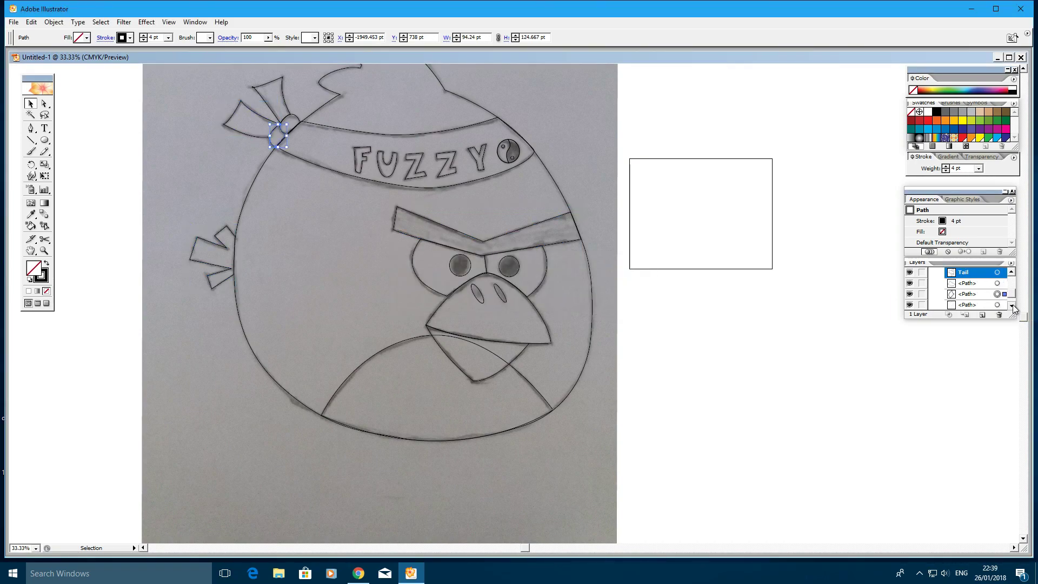
pyautogui.click(997, 304)
pyautogui.click(997, 304)
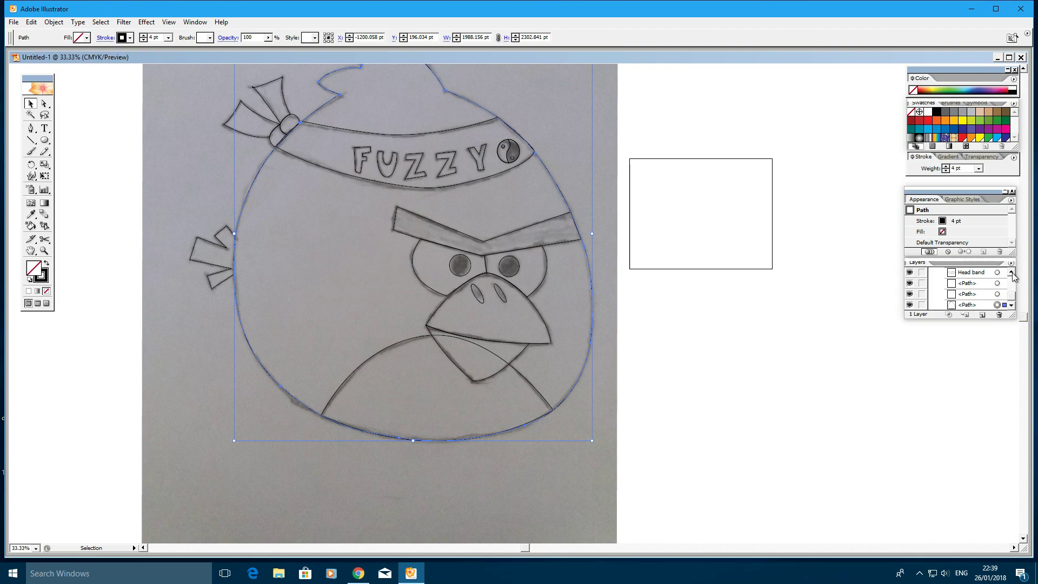
# - Enlarge the Layers panel, rename the body Boddy, and move Bally below the beak paths
pyautogui.doubleClick(946, 264)
pyautogui.moveTo(951, 190); pyautogui.dragTo(815, 75)
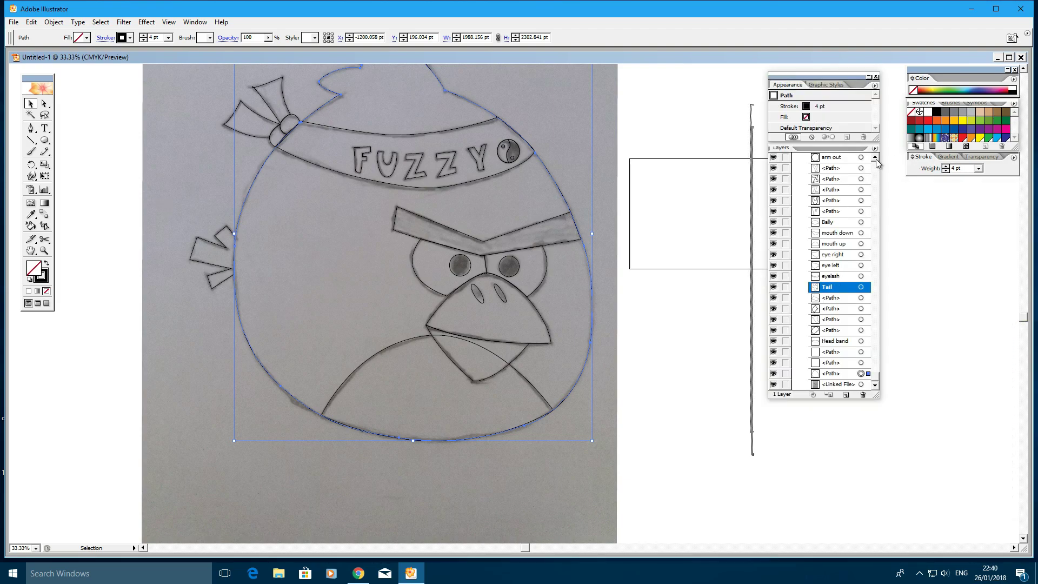
pyautogui.doubleClick(833, 374)
pyautogui.press('Escape')
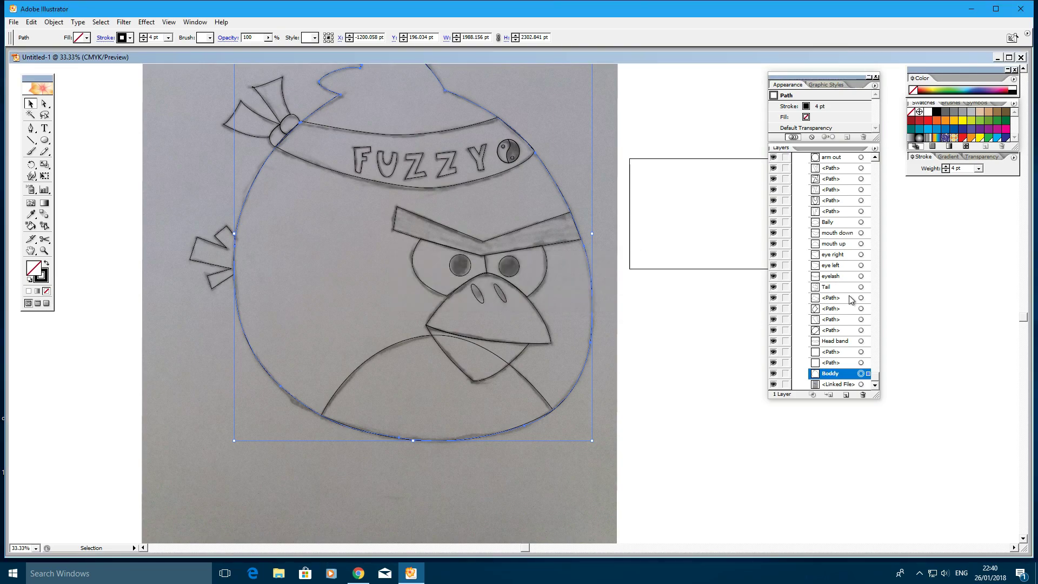
pyautogui.scroll(3, 852, 301)
pyautogui.moveTo(832, 320); pyautogui.dragTo(838, 346)
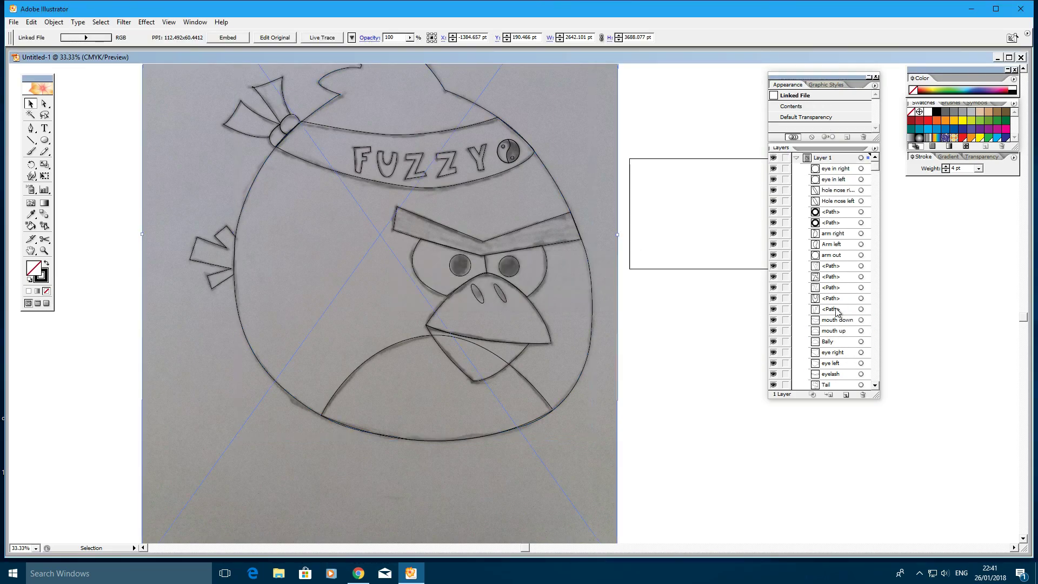
# - Fill the tail feathers, pupils, nostrils and headband yin-yang black
pyautogui.click(861, 385)
pyautogui.click(935, 112)
pyautogui.scroll(1, 378, 270)
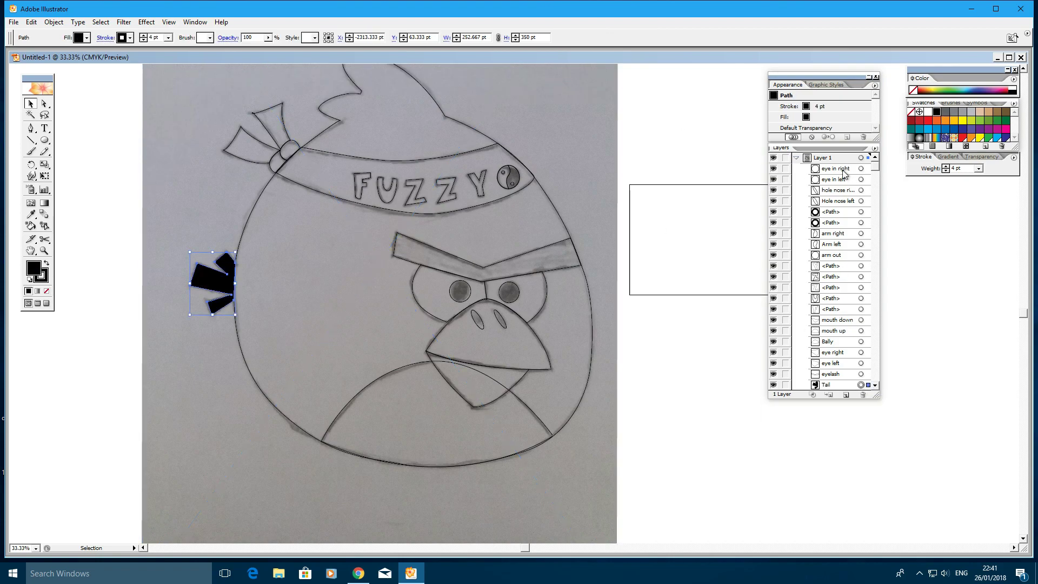
pyautogui.click(861, 168)
pyautogui.click(498, 319)
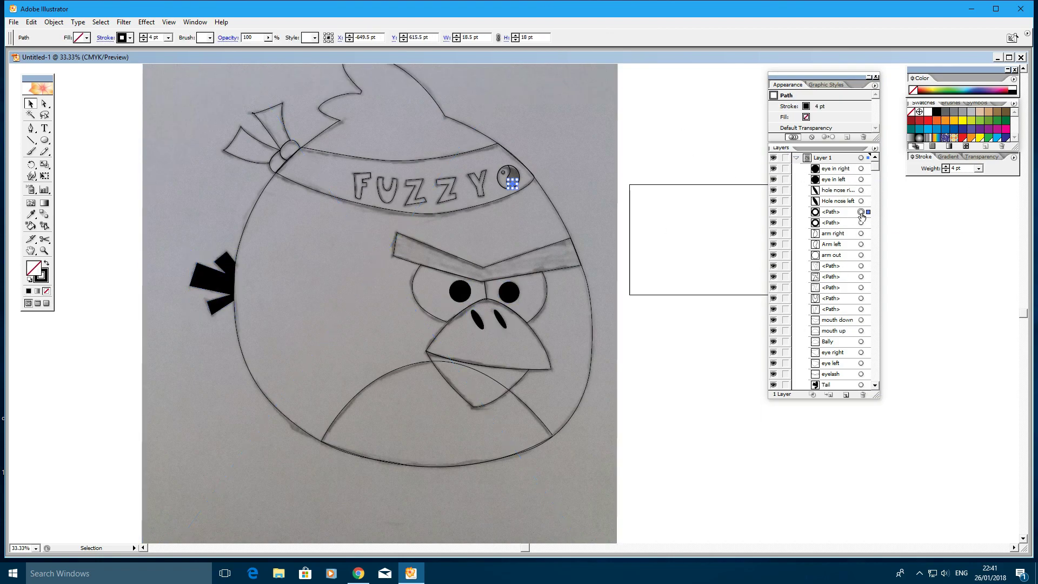
pyautogui.click(508, 176)
pyautogui.hotkey('shift', 'x')
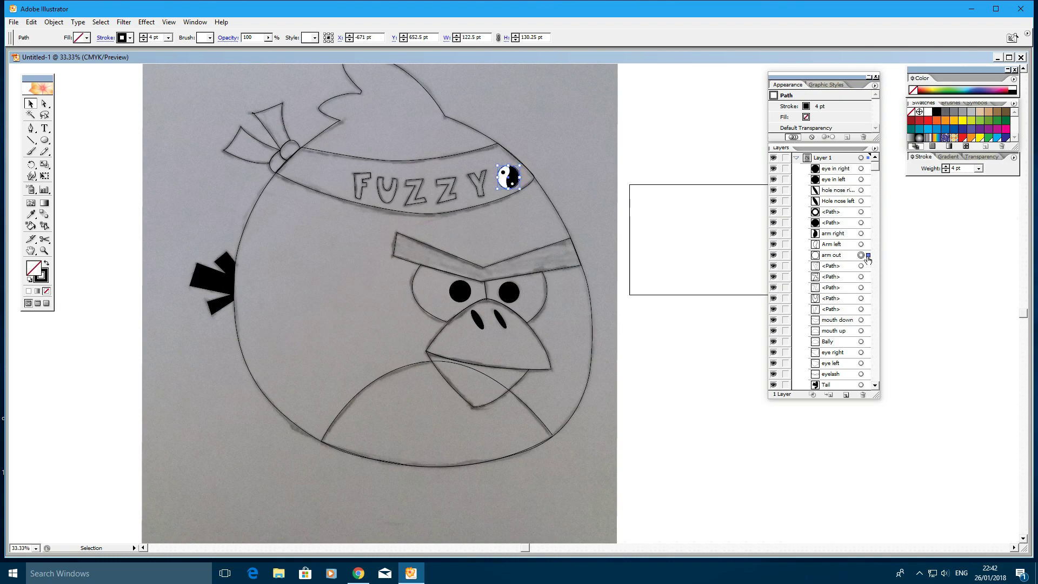
# - Fill both beak halves orange, the eye whites white and the headband knot black
pyautogui.click(865, 320)
pyautogui.click(971, 138)
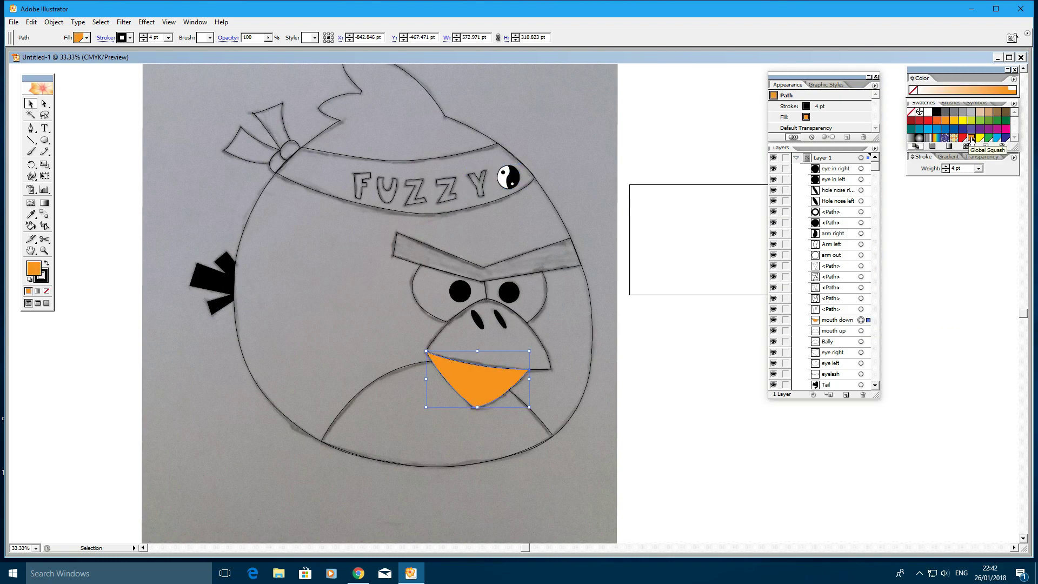
pyautogui.click(865, 330)
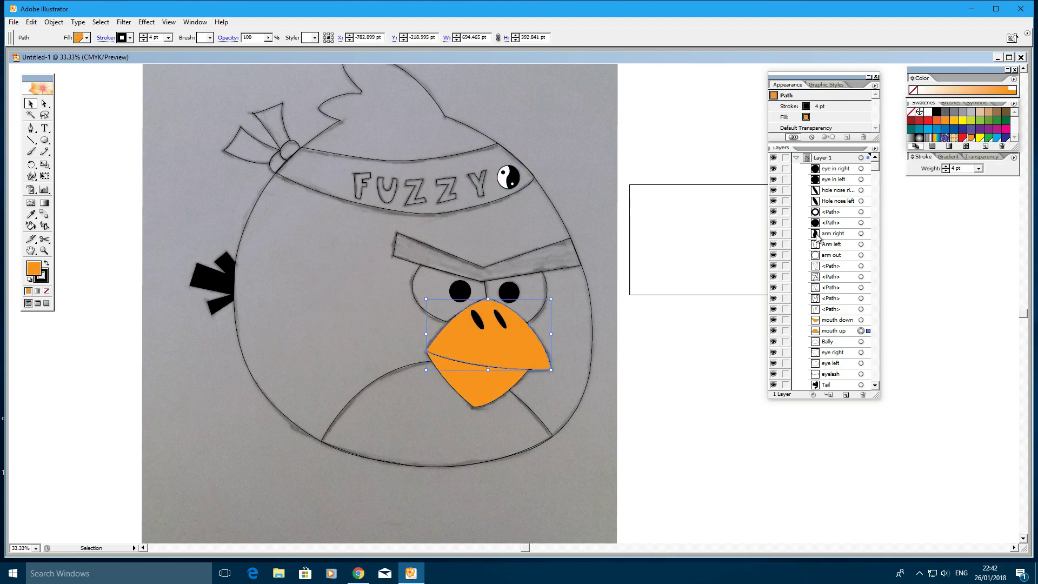
pyautogui.click(865, 352)
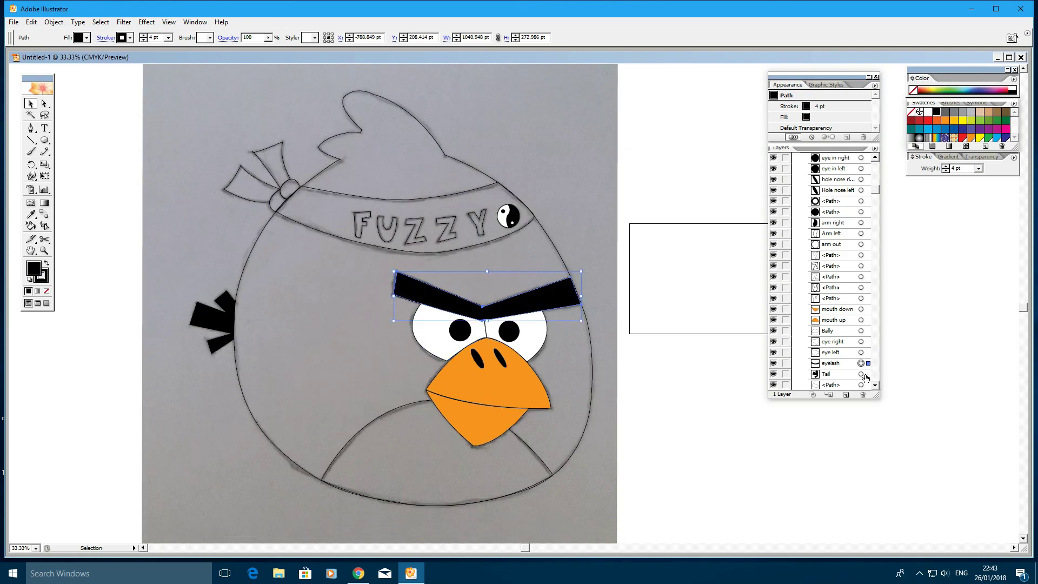
pyautogui.click(875, 385)
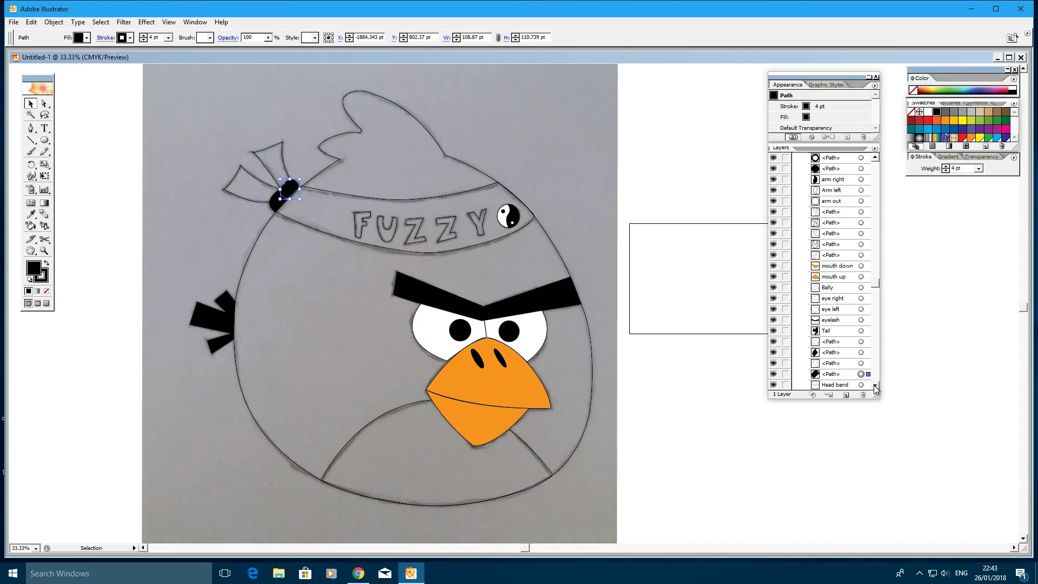
pyautogui.click(861, 340)
# - Clear the body's fill and, after trying black and red, make the head band magenta pink
pyautogui.click(861, 373)
pyautogui.click(962, 137)
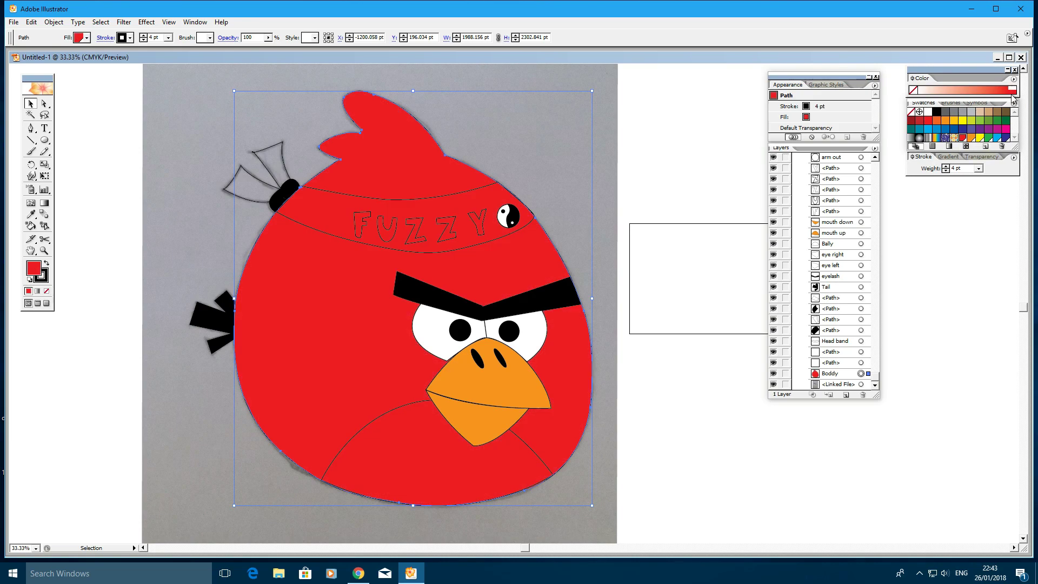
pyautogui.click(911, 112)
pyautogui.click(861, 340)
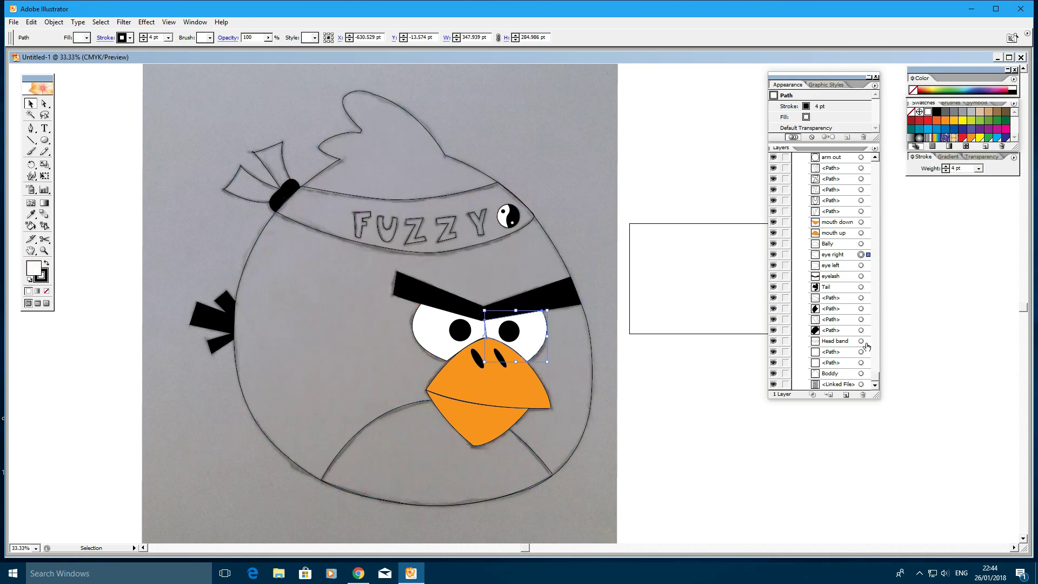
pyautogui.click(936, 112)
pyautogui.click(919, 125)
pyautogui.click(989, 129)
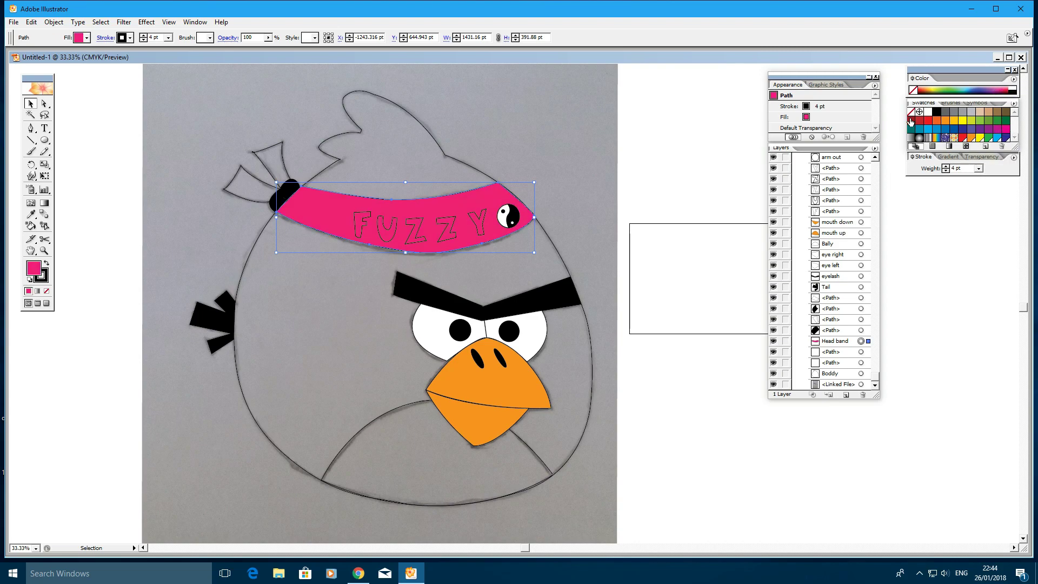
# - Fill the Boddy body with Mars Red after trying other swatches, then deselect
pyautogui.click(860, 373)
pyautogui.click(919, 126)
pyautogui.click(1012, 90)
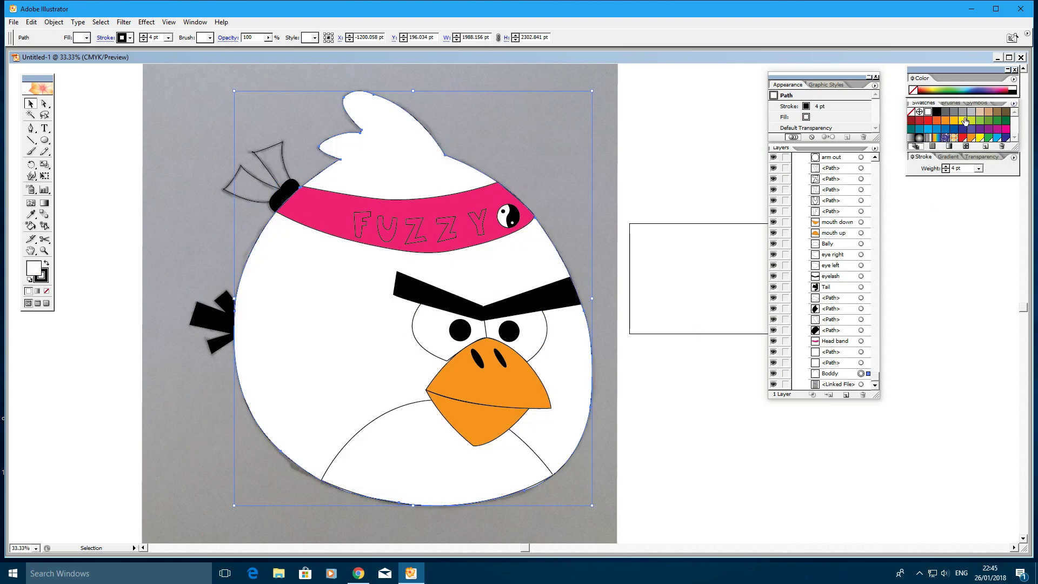
pyautogui.click(962, 137)
pyautogui.click(910, 124)
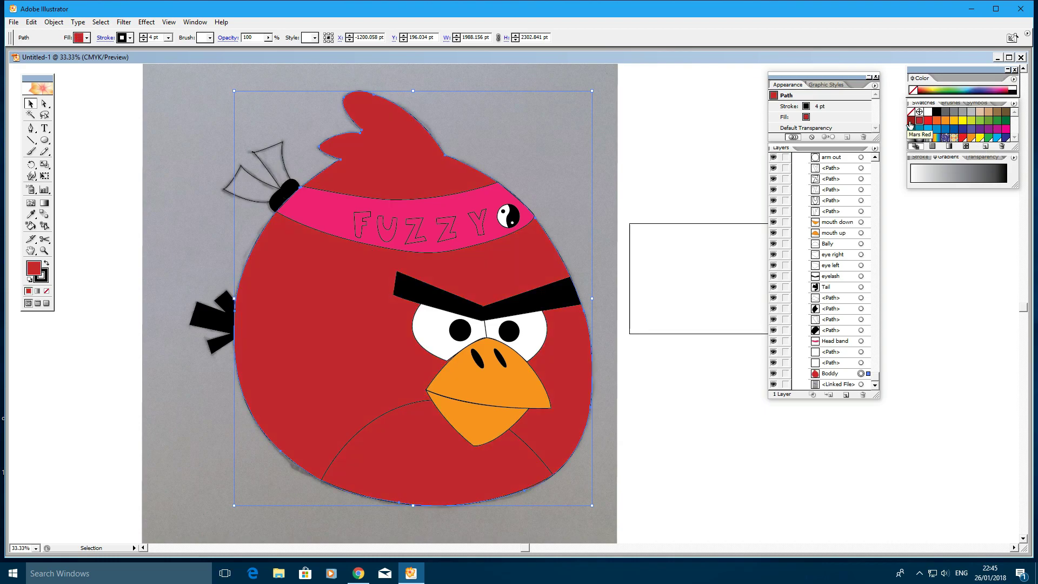
pyautogui.click(1013, 79)
pyautogui.click(929, 126)
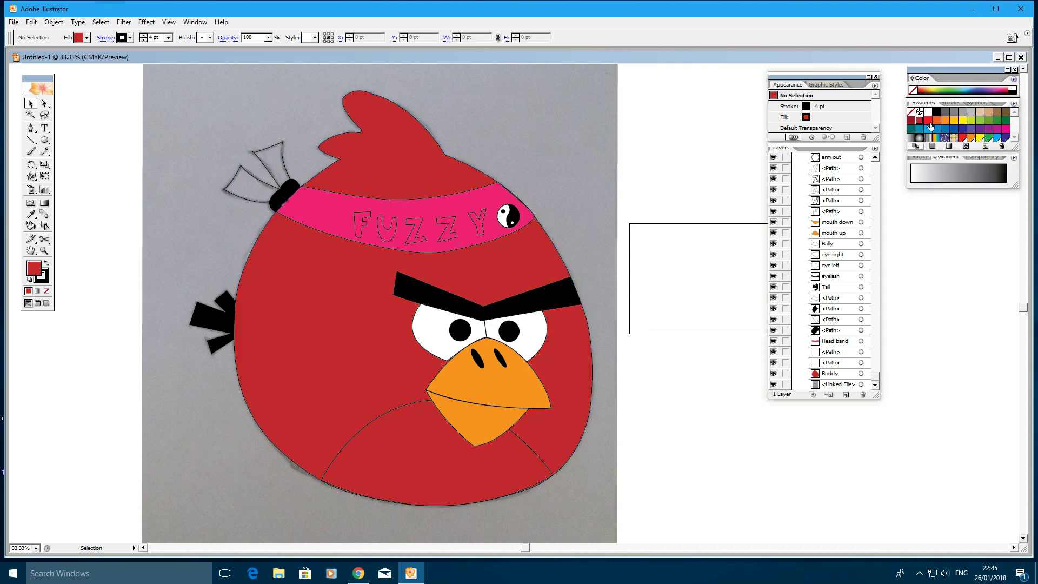
pyautogui.doubleClick(34, 268)
pyautogui.click(438, 274)
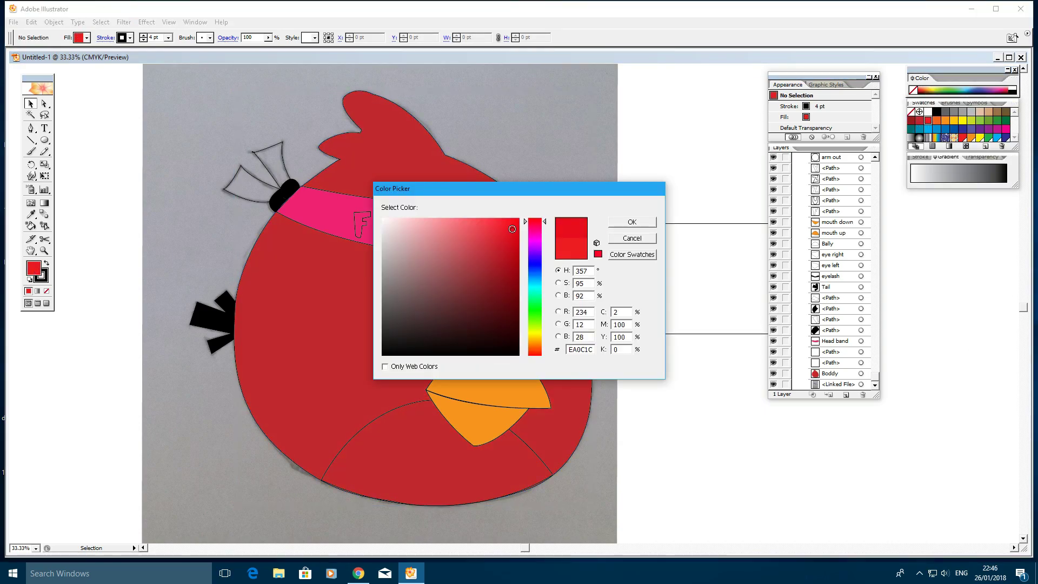
pyautogui.click(384, 366)
pyautogui.moveTo(546, 231)
pyautogui.mouseDown()
pyautogui.moveTo(546, 261)
pyautogui.moveTo(539, 255)
pyautogui.mouseUp()
pyautogui.click(632, 254)
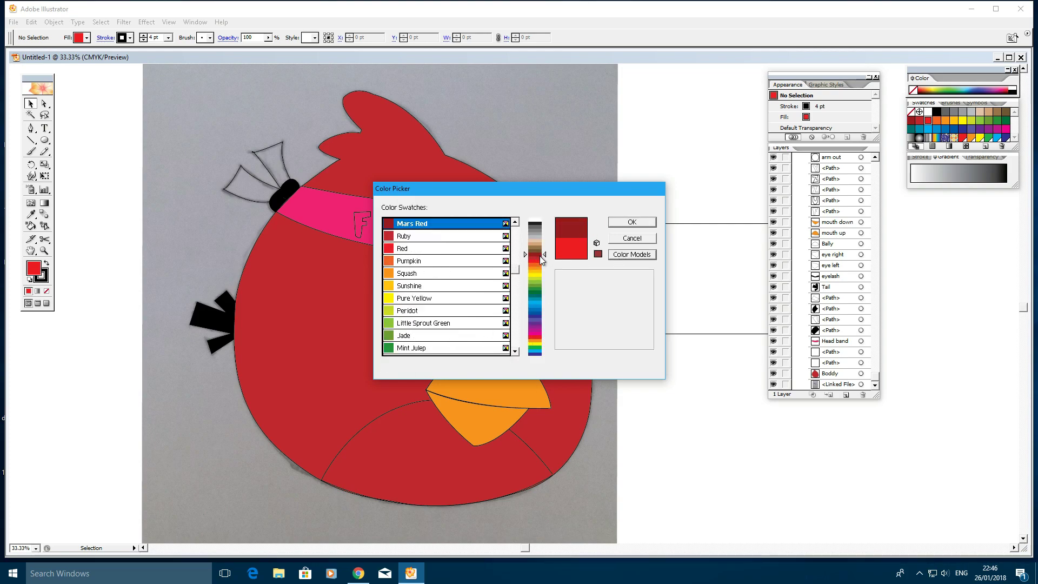
pyautogui.press('Return')
pyautogui.click(353, 185)
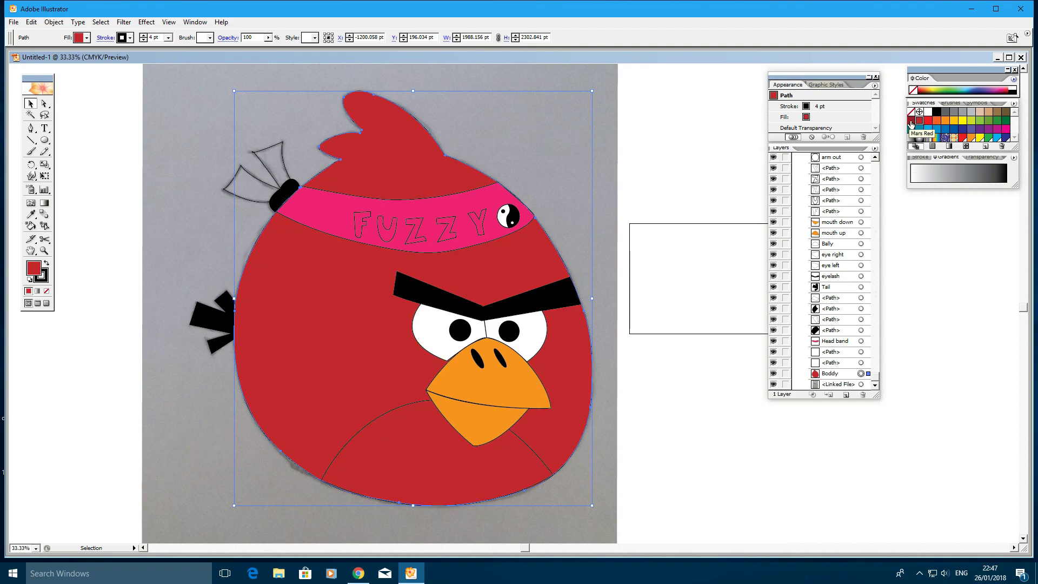
# - Make the head band and both bow pieces grey
pyautogui.click(860, 319)
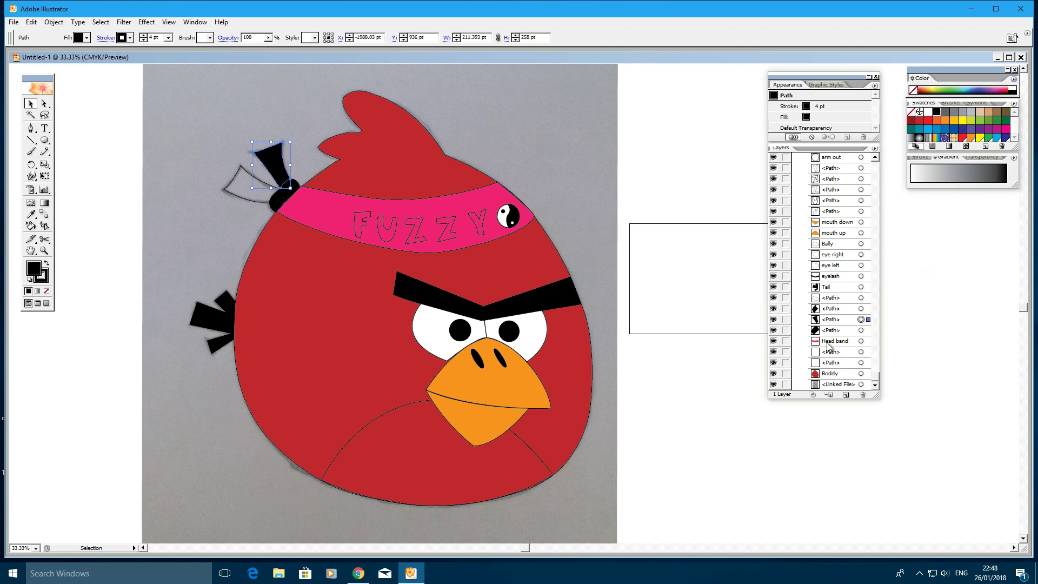
pyautogui.click(860, 298)
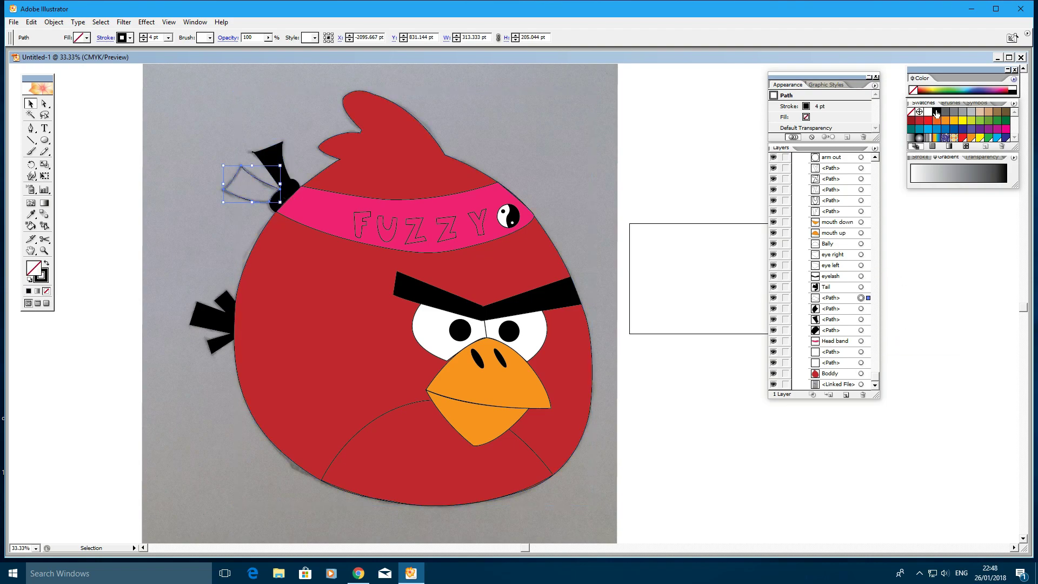
pyautogui.click(860, 340)
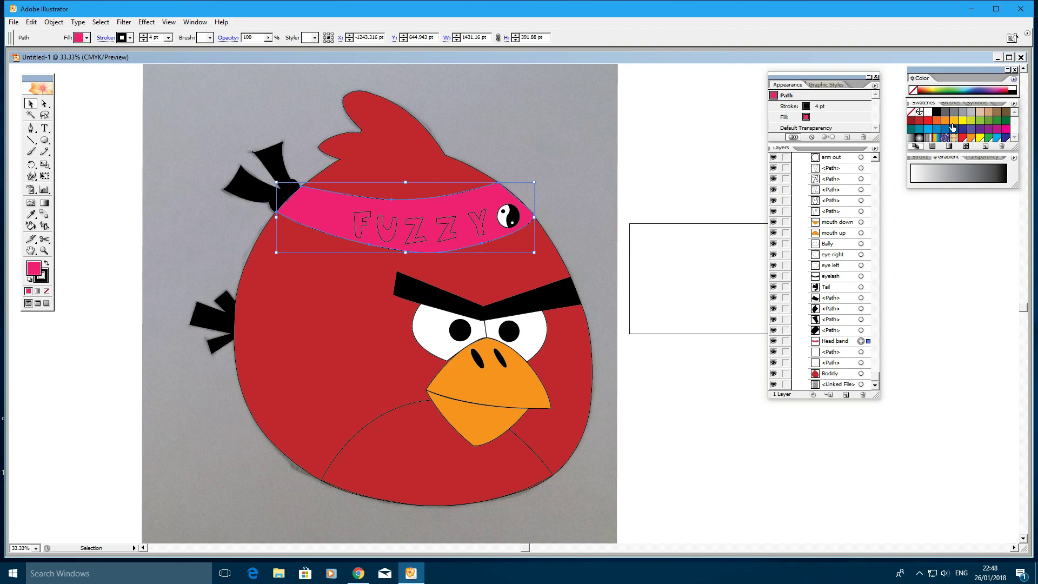
pyautogui.click(944, 111)
pyautogui.click(860, 297)
pyautogui.click(944, 111)
pyautogui.click(860, 308)
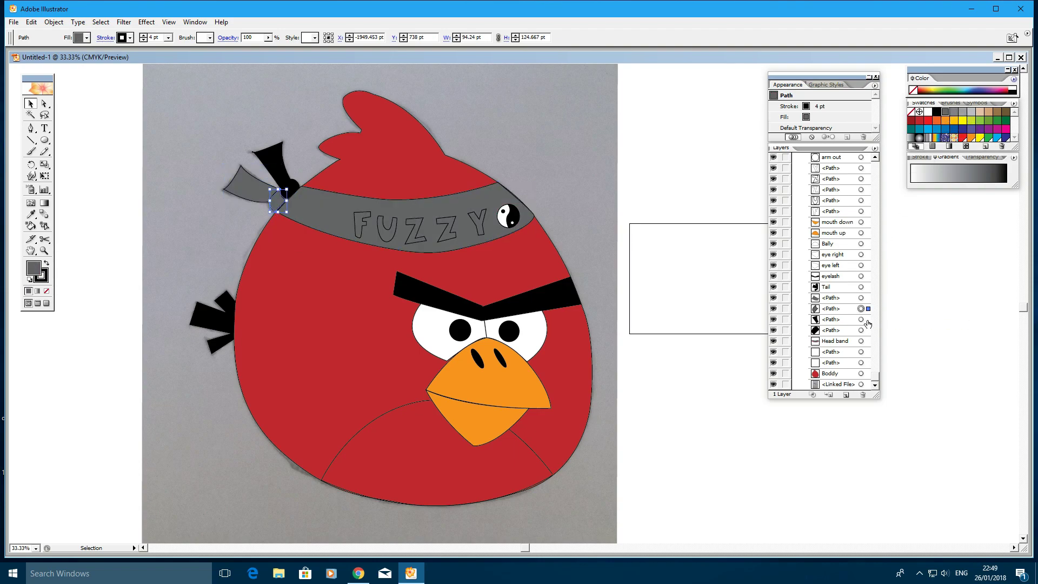
pyautogui.click(945, 112)
# - Fill the FUZZY letters F, U, Z, Z and Y with the Blended Rainbow gradient
pyautogui.click(860, 211)
pyautogui.click(962, 120)
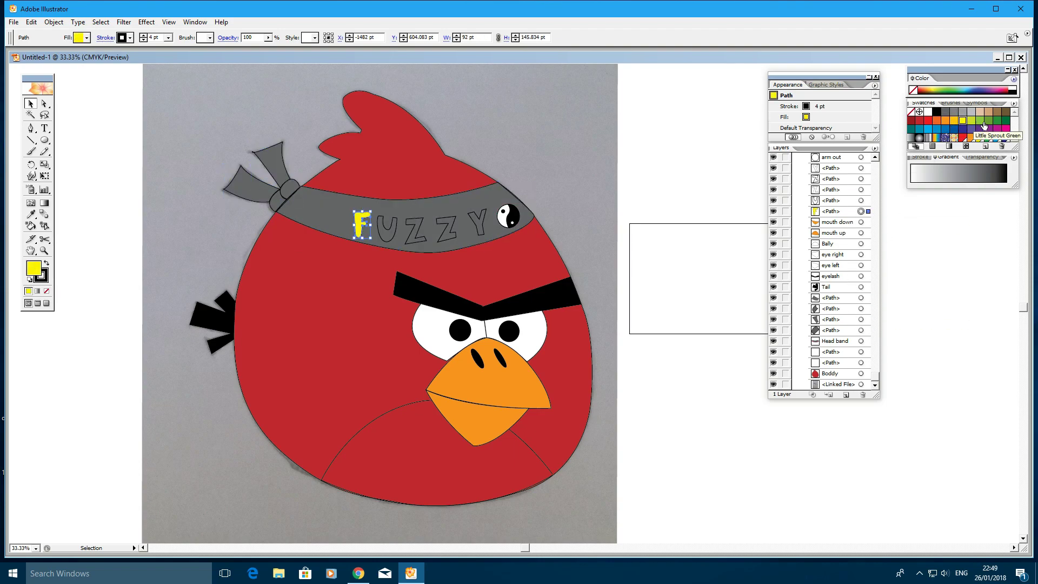
pyautogui.click(949, 146)
pyautogui.click(937, 112)
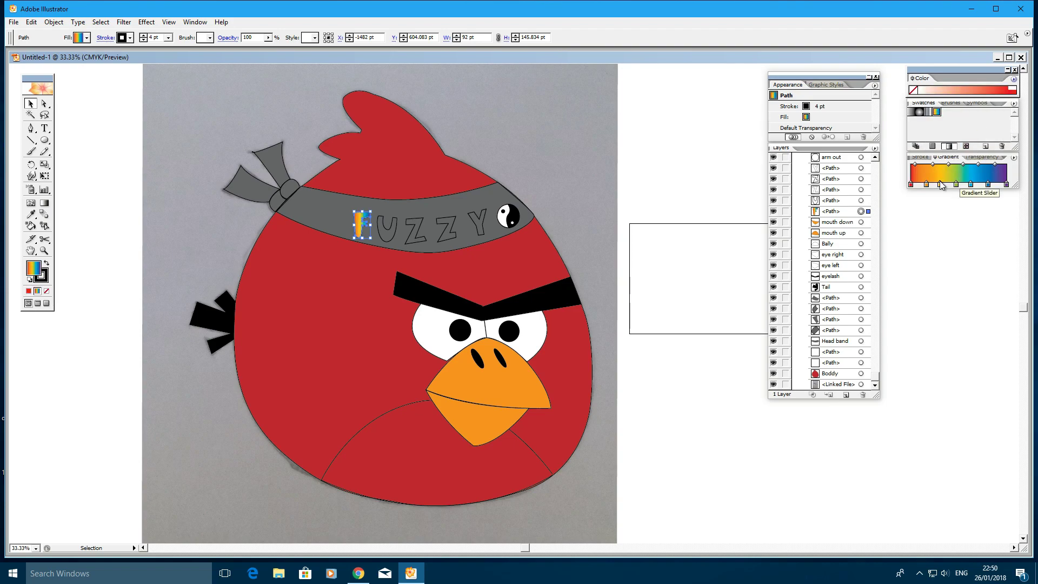
pyautogui.click(861, 200)
pyautogui.click(936, 112)
pyautogui.click(861, 189)
pyautogui.click(937, 112)
pyautogui.click(860, 178)
pyautogui.click(860, 168)
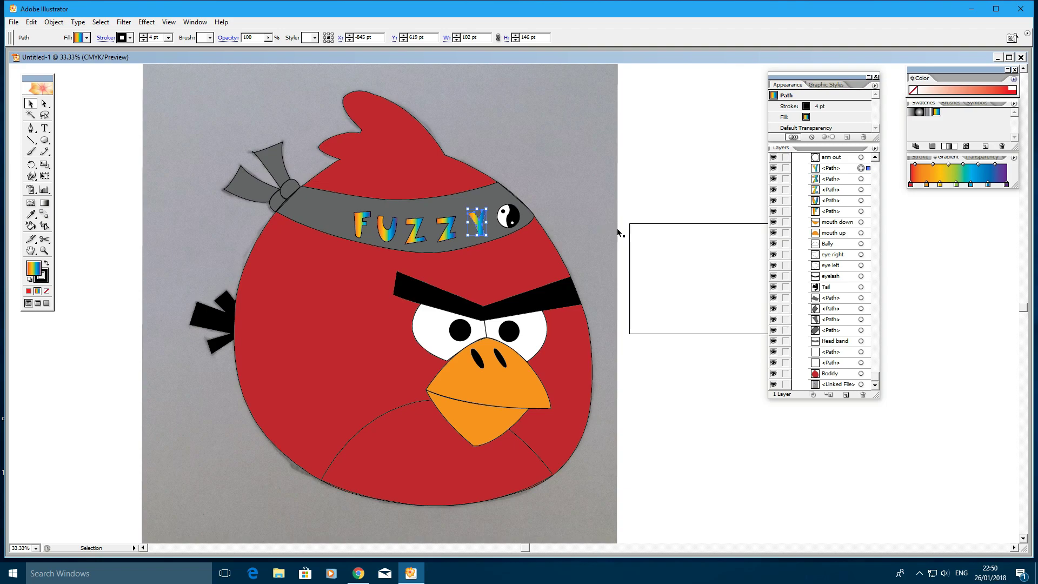
pyautogui.scroll(-2, 619, 232)
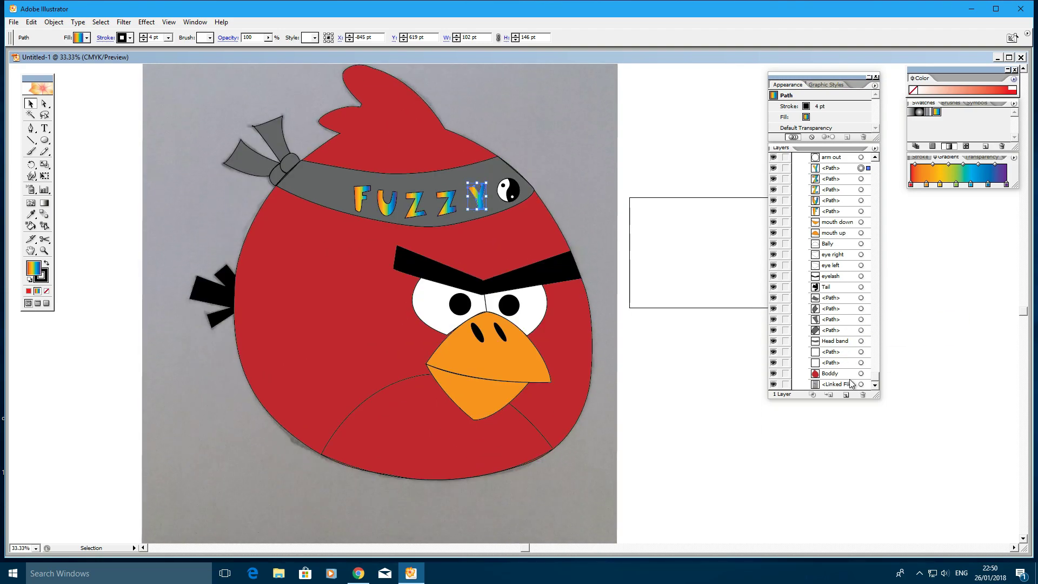
# - Fill the Bally belly shape with the Capuccino tan swatch, after trying Latte, and deselect
pyautogui.scroll(3, 851, 383)
pyautogui.click(875, 384)
pyautogui.doubleClick(829, 243)
pyautogui.press('Return')
pyautogui.click(912, 79)
pyautogui.click(980, 98)
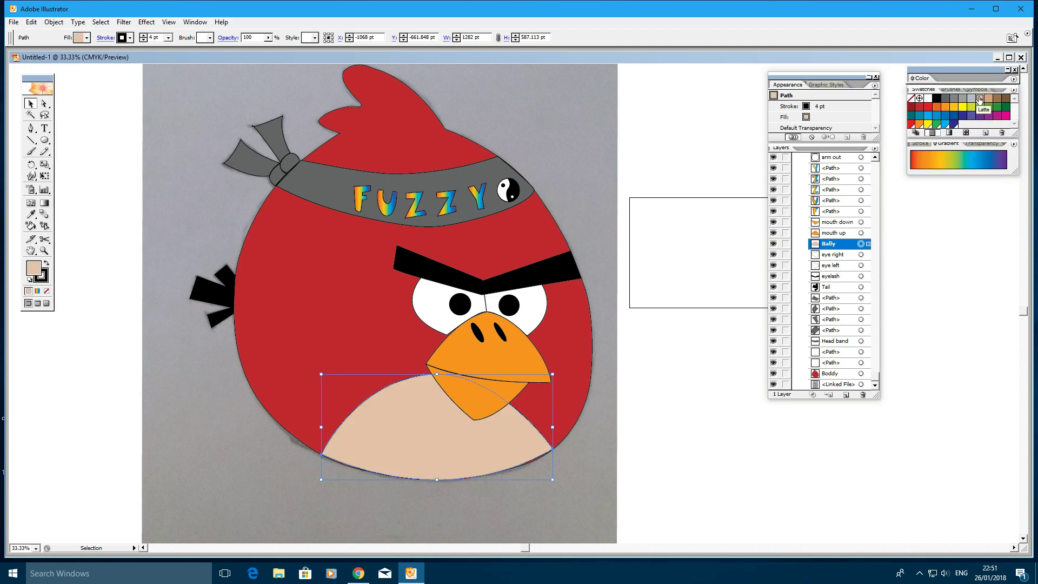
pyautogui.click(987, 102)
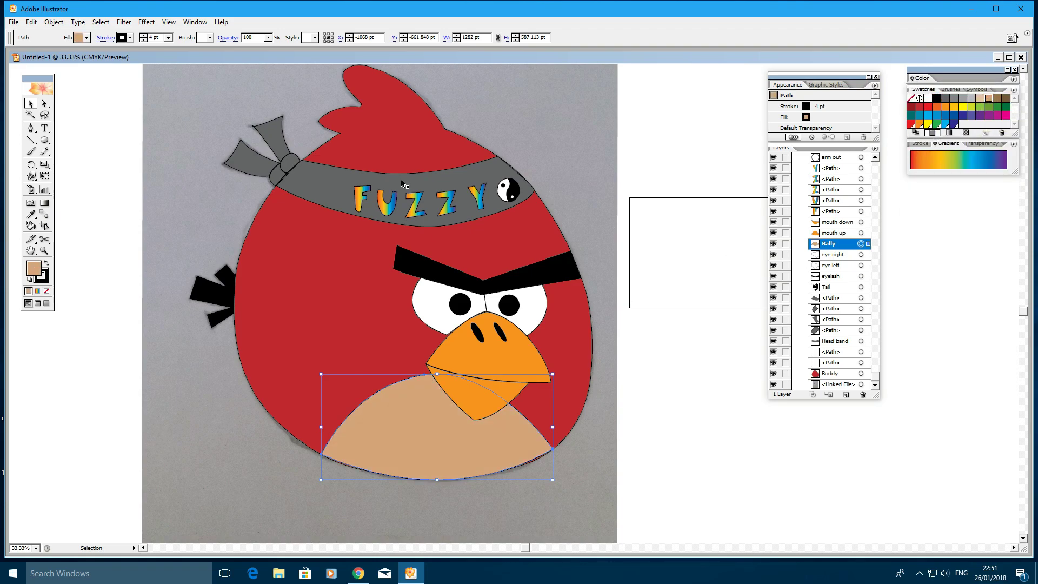
pyautogui.hotkey('ctrl', 'shift', 'a')
pyautogui.scroll(1, 466, 349)
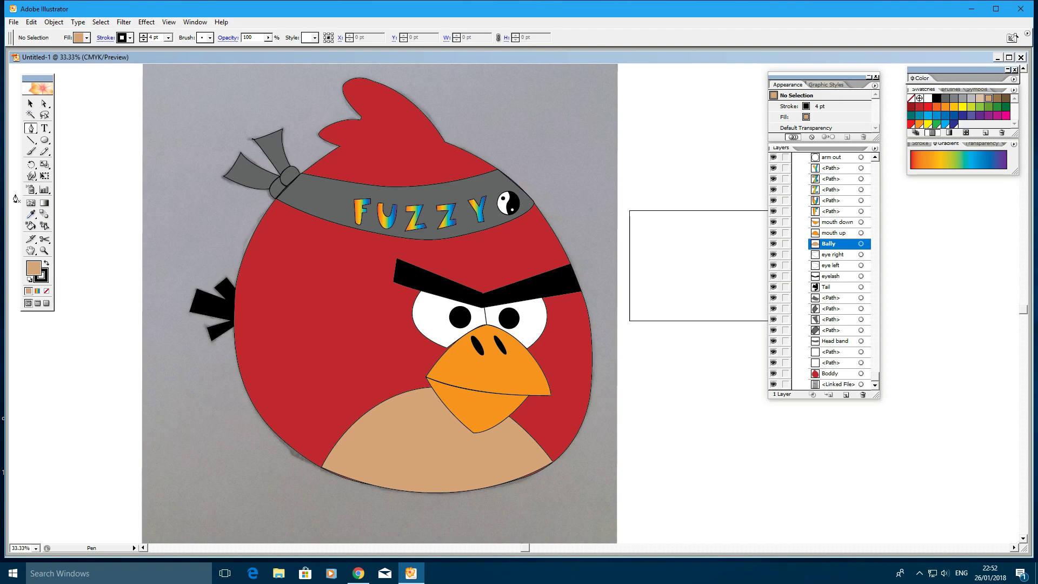
pyautogui.click(44, 150)
# - Set the pencil fill to None and scribble vein lines across the left eye
pyautogui.click(927, 106)
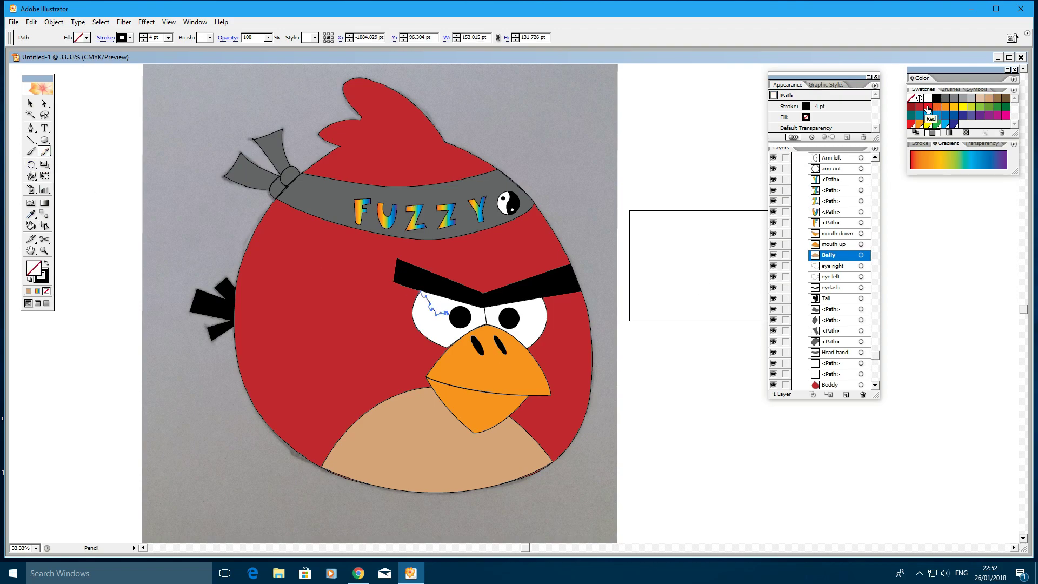
pyautogui.press('/')
pyautogui.scroll(3, 432, 317)
pyautogui.moveTo(447, 348)
pyautogui.mouseDown()
pyautogui.moveTo(418, 342)
pyautogui.moveTo(433, 361)
pyautogui.mouseUp()
pyautogui.hotkey('ctrl', 'shift', 'a')
pyautogui.moveTo(422, 354)
pyautogui.mouseDown()
pyautogui.moveTo(441, 378)
pyautogui.moveTo(449, 370)
pyautogui.mouseUp()
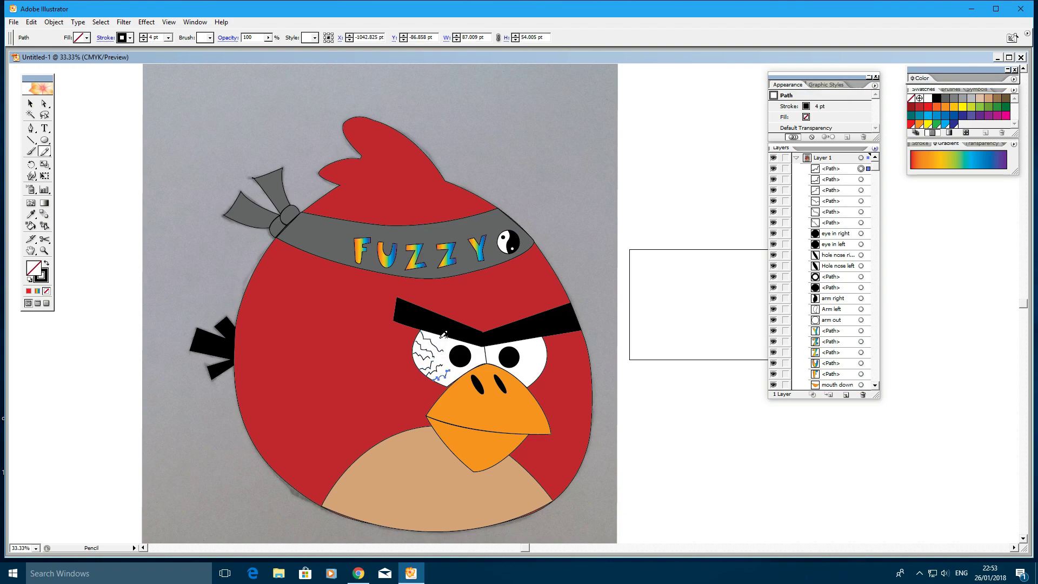
pyautogui.moveTo(443, 334)
pyautogui.mouseDown()
pyautogui.moveTo(435, 343)
pyautogui.moveTo(462, 381)
pyautogui.moveTo(489, 354)
pyautogui.moveTo(472, 350)
pyautogui.mouseUp()
# - Scribble veins across the right eye and below the brow, colour one vein red, and deselect
pyautogui.moveTo(527, 371)
pyautogui.mouseDown()
pyautogui.moveTo(529, 380)
pyautogui.moveTo(545, 357)
pyautogui.moveTo(523, 352)
pyautogui.moveTo(529, 339)
pyautogui.mouseUp()
pyautogui.moveTo(543, 337)
pyautogui.mouseDown()
pyautogui.moveTo(485, 360)
pyautogui.moveTo(514, 376)
pyautogui.mouseUp()
pyautogui.moveTo(514, 339); pyautogui.dragTo(511, 345)
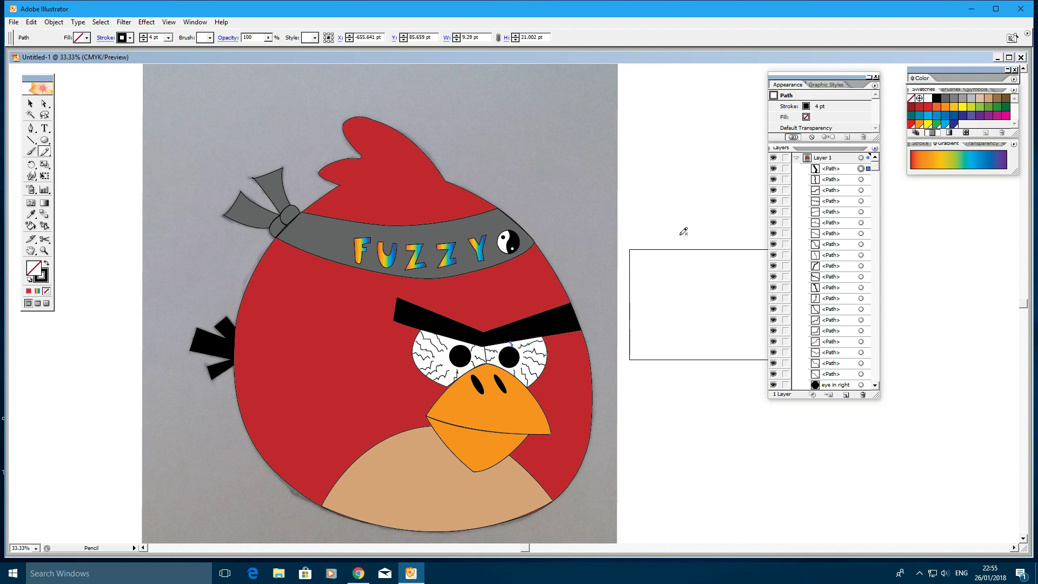
pyautogui.click(867, 190)
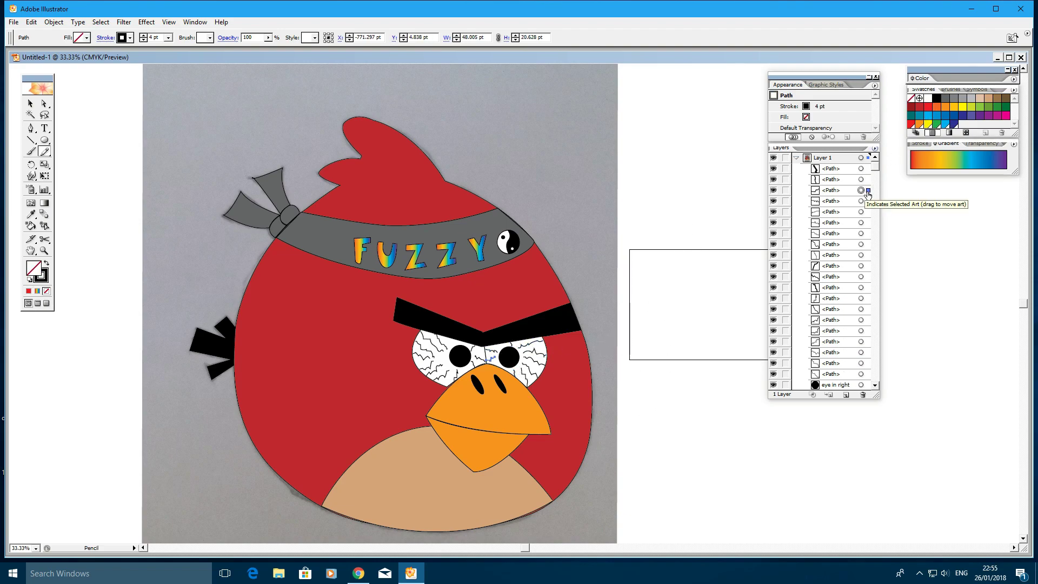
pyautogui.click(927, 107)
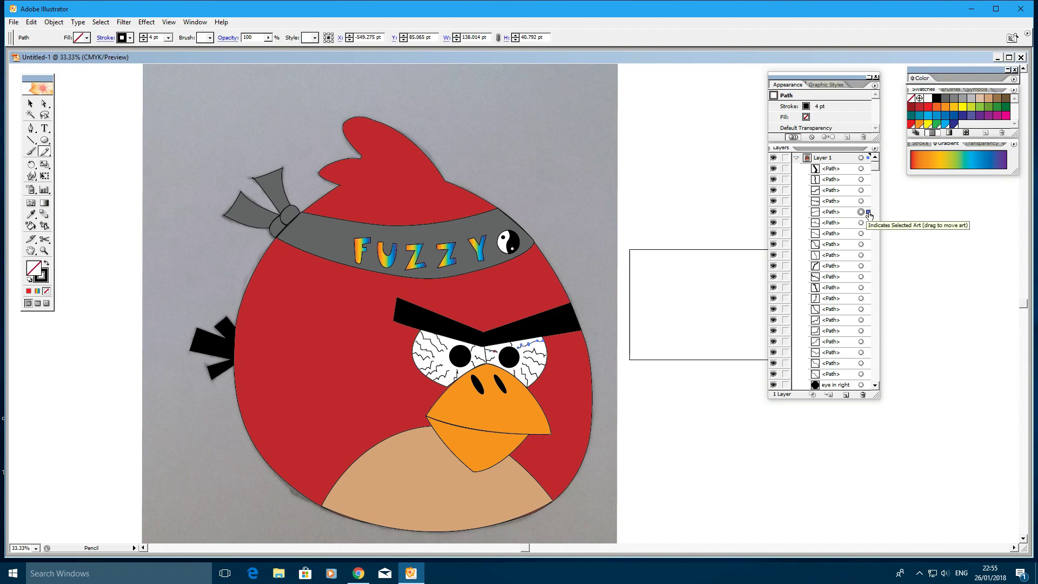
pyautogui.click(867, 201)
pyautogui.press('v')
pyautogui.click(725, 75)
pyautogui.scroll(-3, 493, 391)
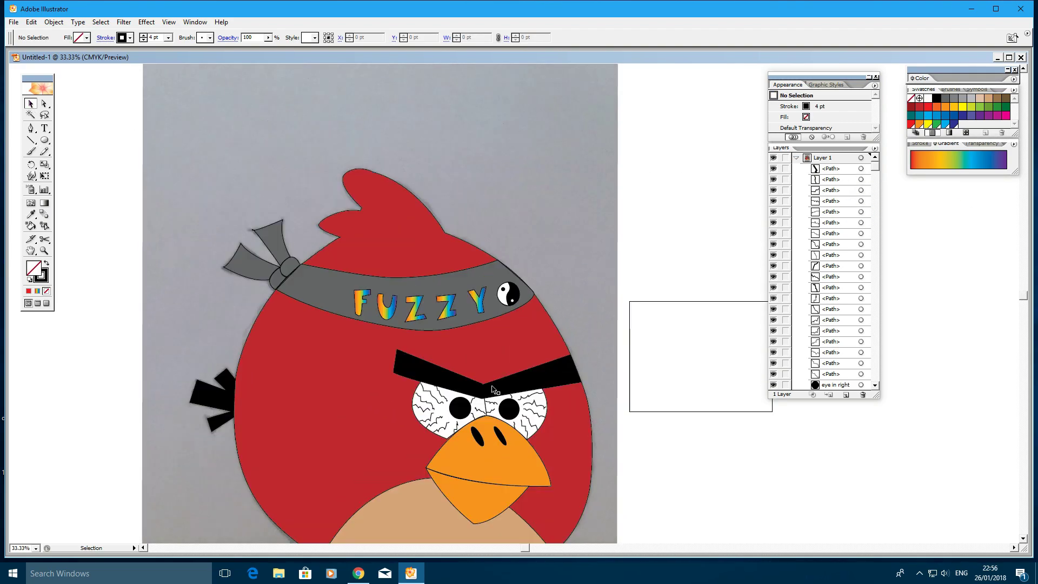